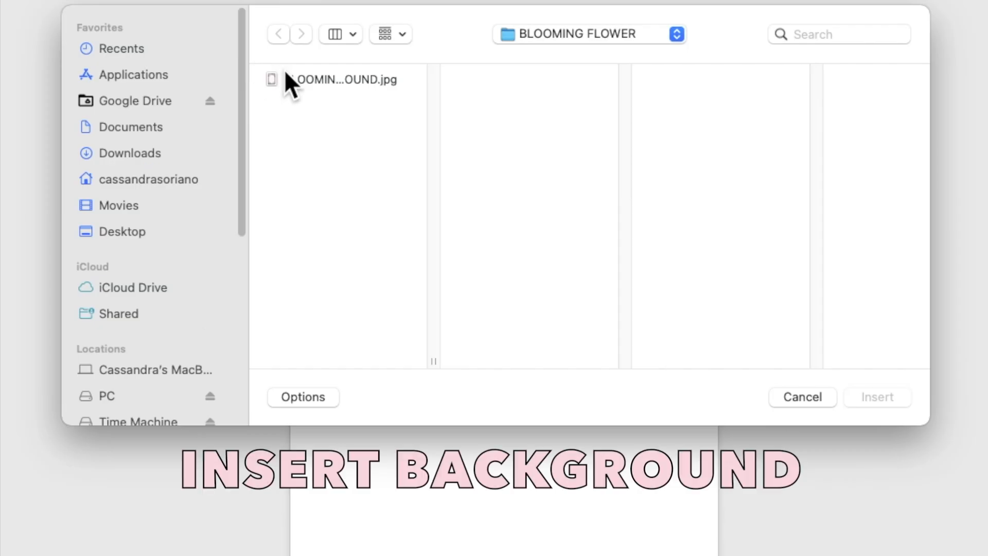
Insert BLOOMING FLOWER BACKGROUND.jpg onto the blank page at 4.5" by 3".
{"action": "left_click", "coordinate": [331, 133]}
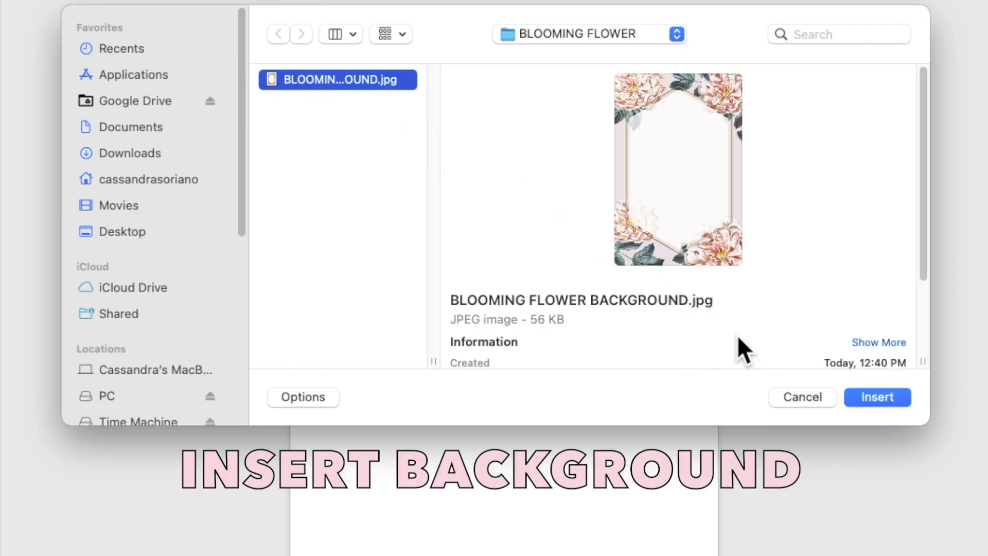
{"action": "left_click", "coordinate": [862, 393]}
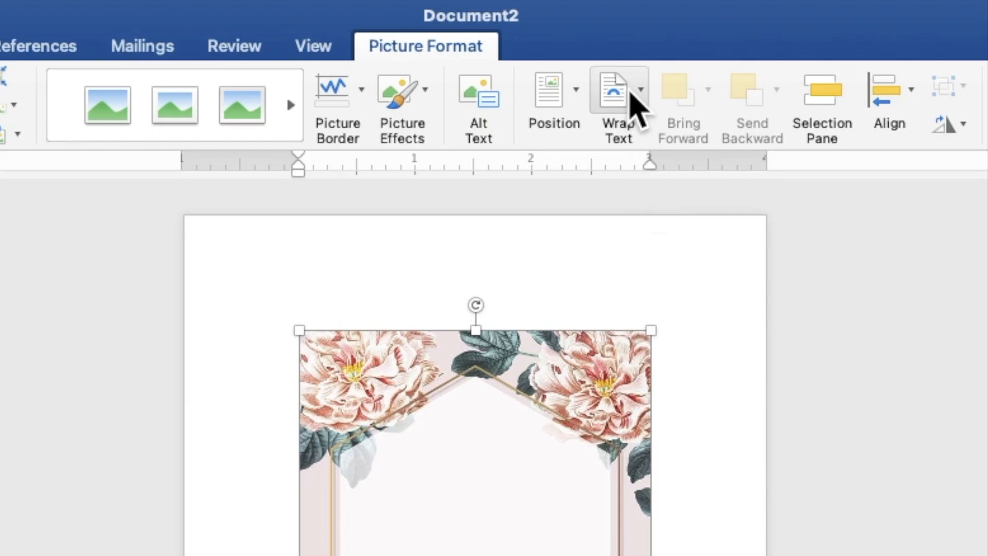
Place the floral picture behind text and stretch it from the top-left corner to 7.5" by 5".
{"action": "left_click", "coordinate": [582, 29]}
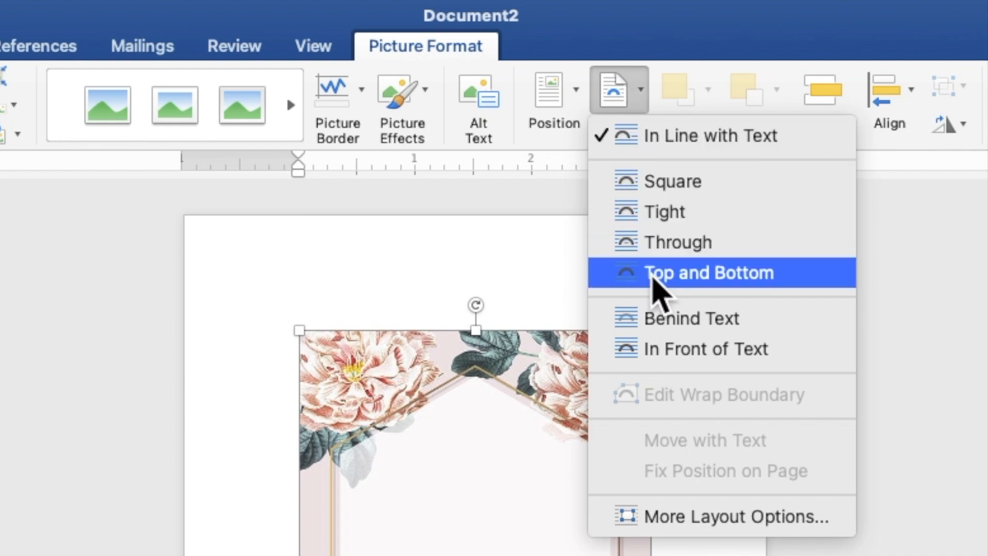
{"action": "left_click", "coordinate": [664, 318]}
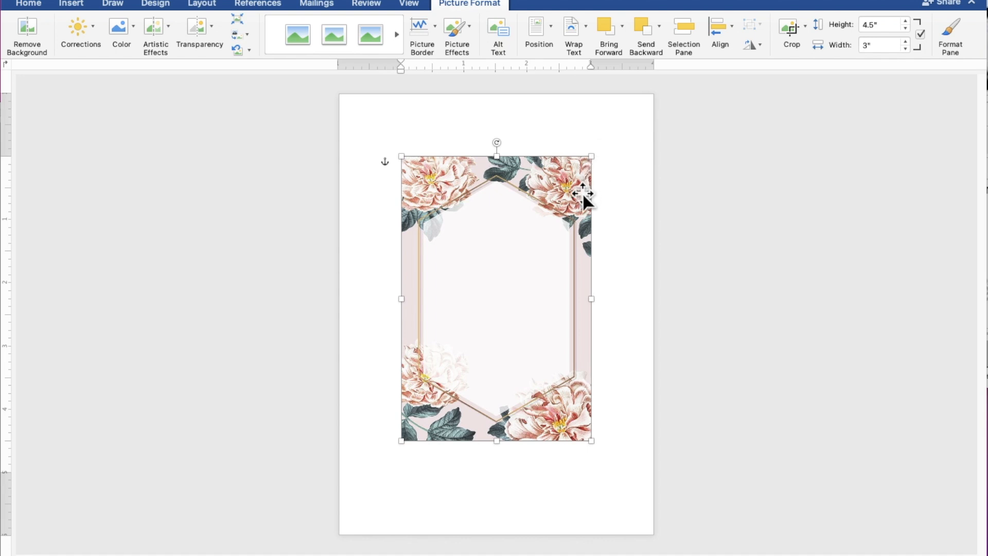
{"action": "left_click_drag", "start_coordinate": [575, 207], "coordinate": [512, 144]}
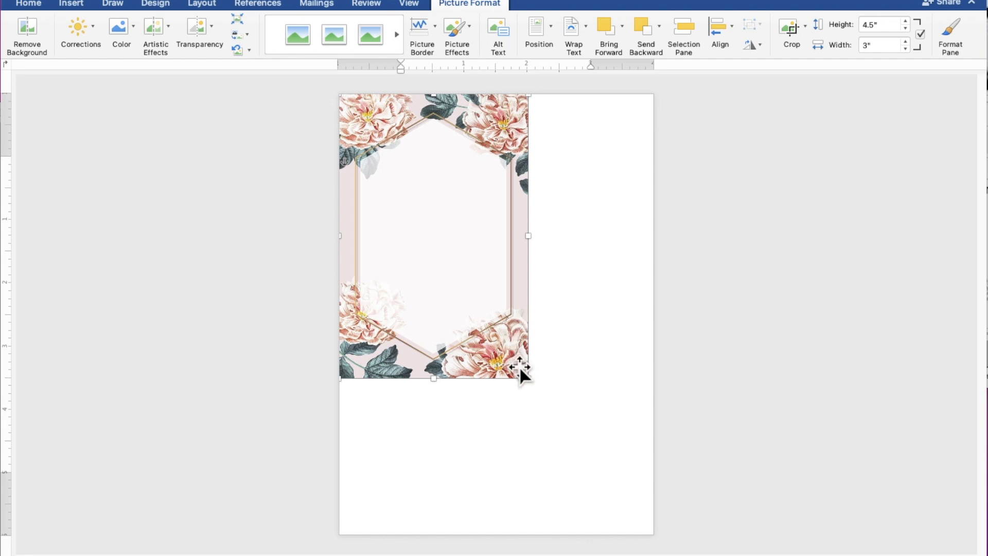
{"action": "left_click_drag", "start_coordinate": [529, 378], "coordinate": [653, 538]}
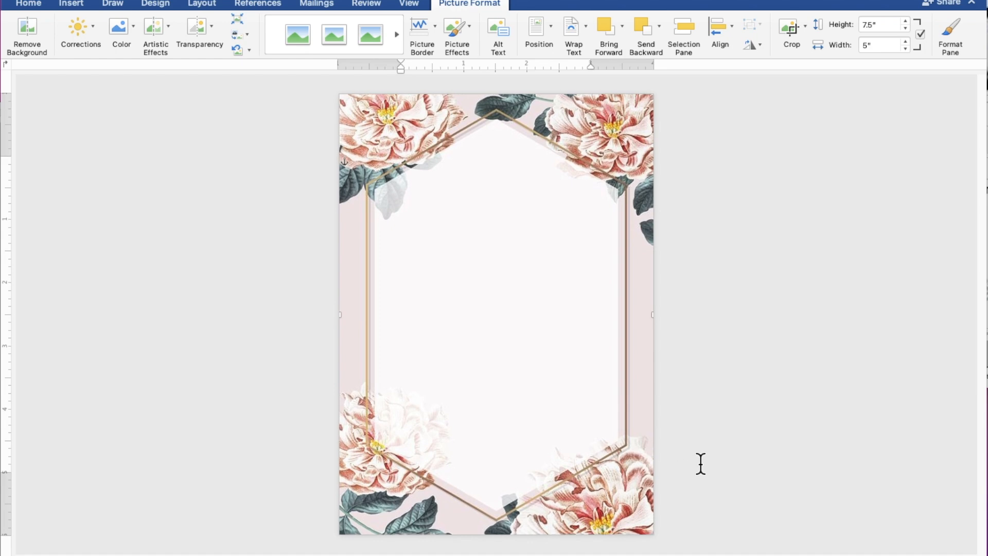
{"action": "left_click", "coordinate": [778, 396]}
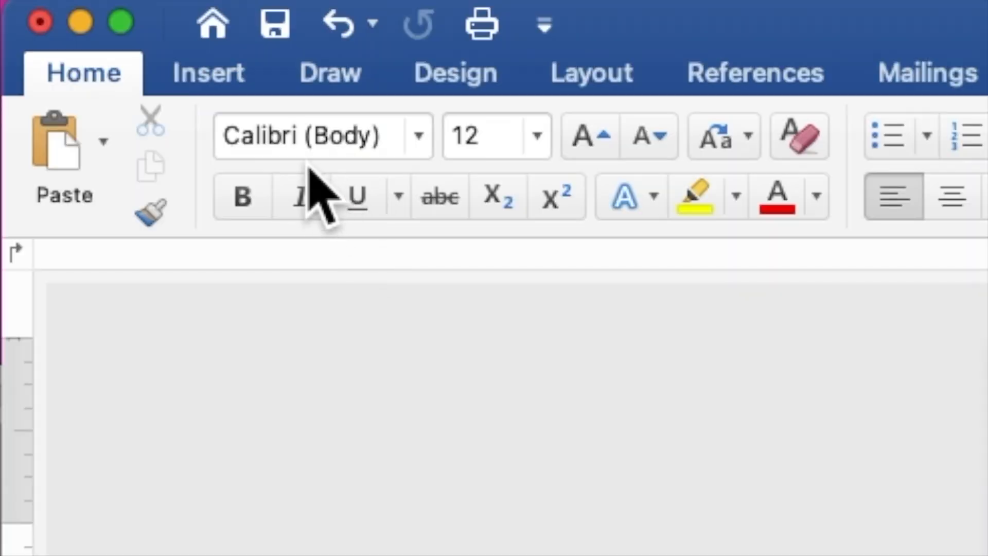
Draw a 4.75" by 4.24" rectangle over the page centre and set it to hold text.
{"action": "left_click", "coordinate": [231, 81]}
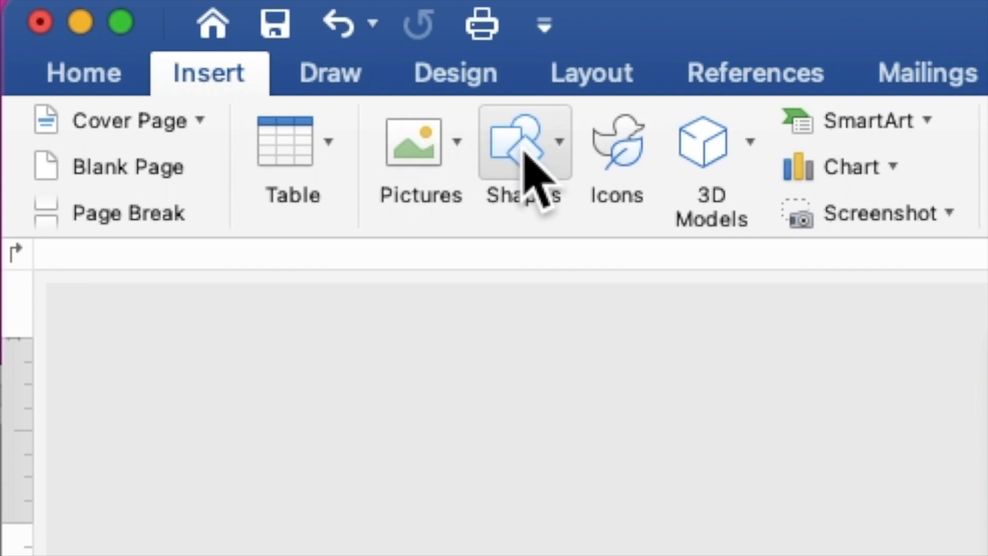
{"action": "left_click", "coordinate": [533, 180]}
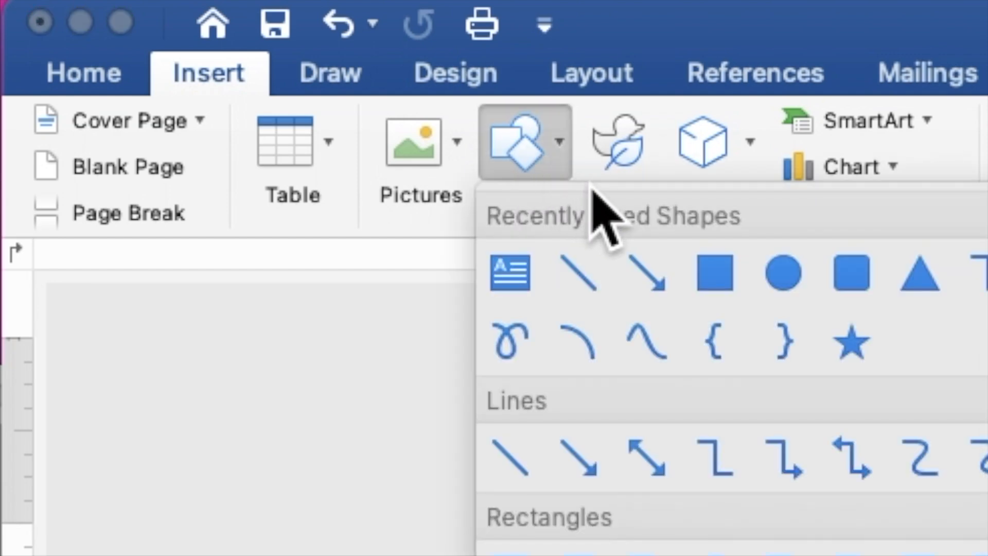
{"action": "left_click", "coordinate": [722, 276]}
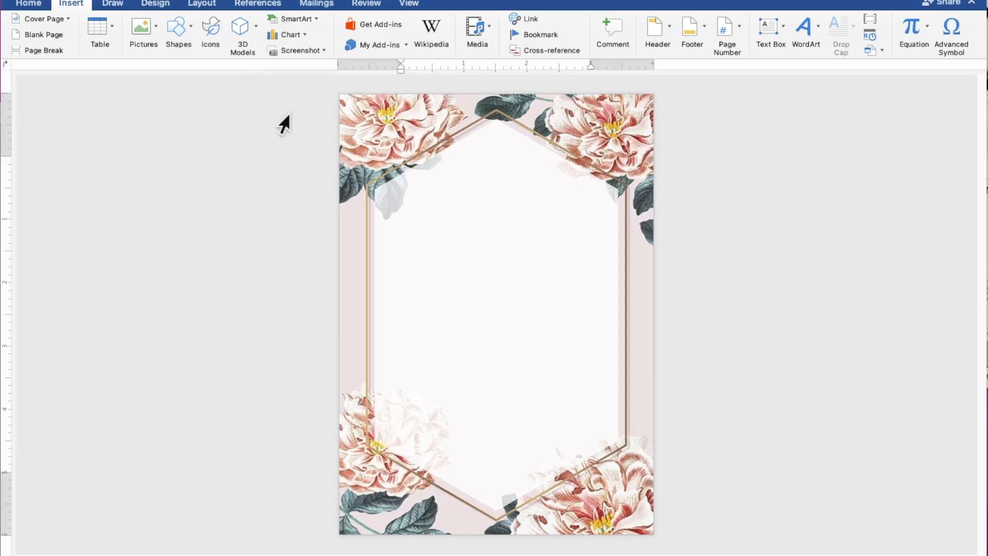
{"action": "left_click_drag", "start_coordinate": [364, 167], "coordinate": [630, 465]}
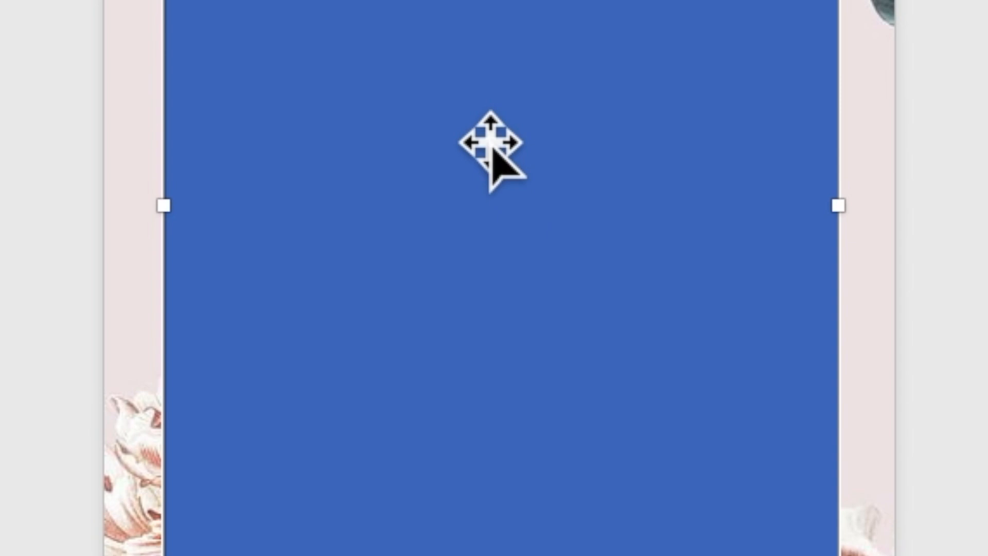
{"action": "right_click", "coordinate": [490, 138]}
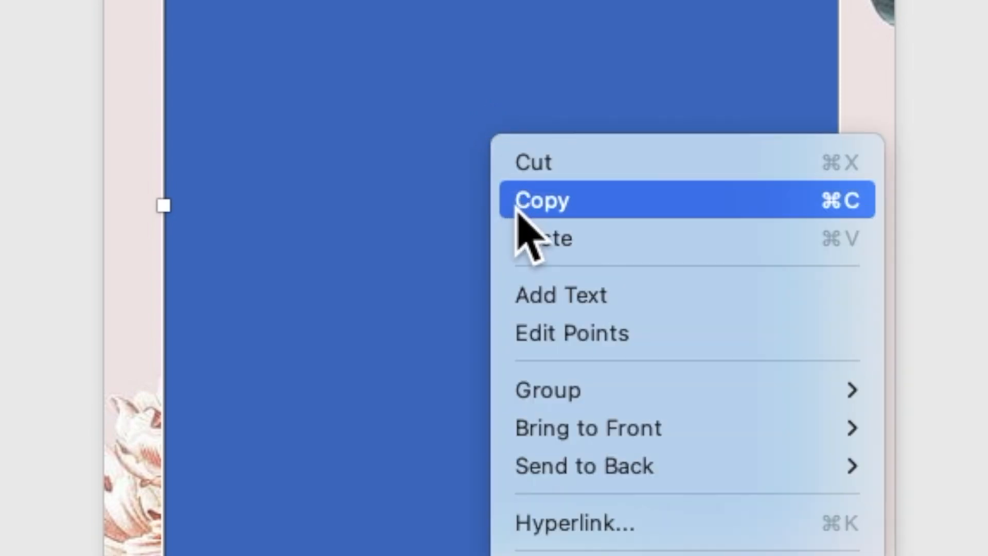
{"action": "left_click", "coordinate": [550, 293]}
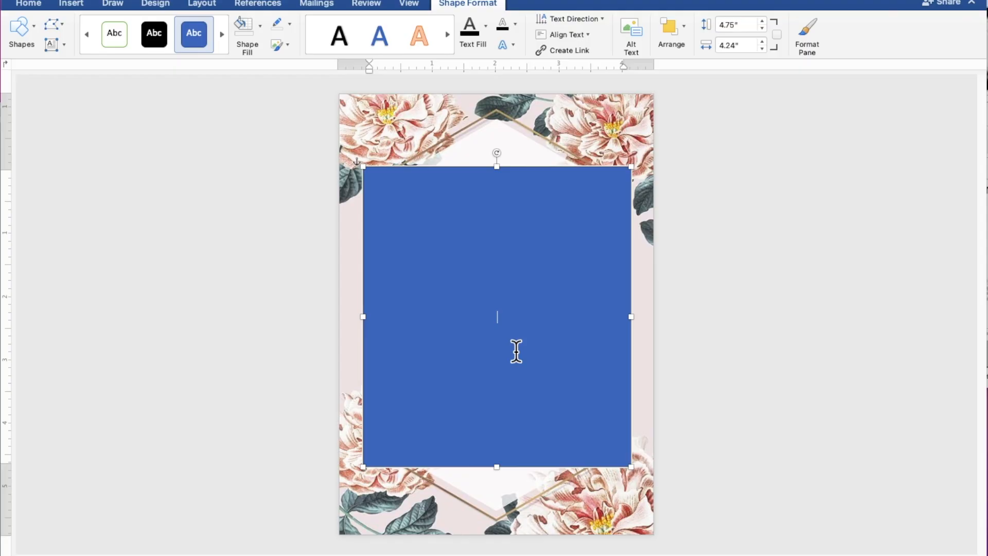
{"action": "scroll", "coordinate": [516, 352], "scroll_direction": "up", "scroll_amount": 4}
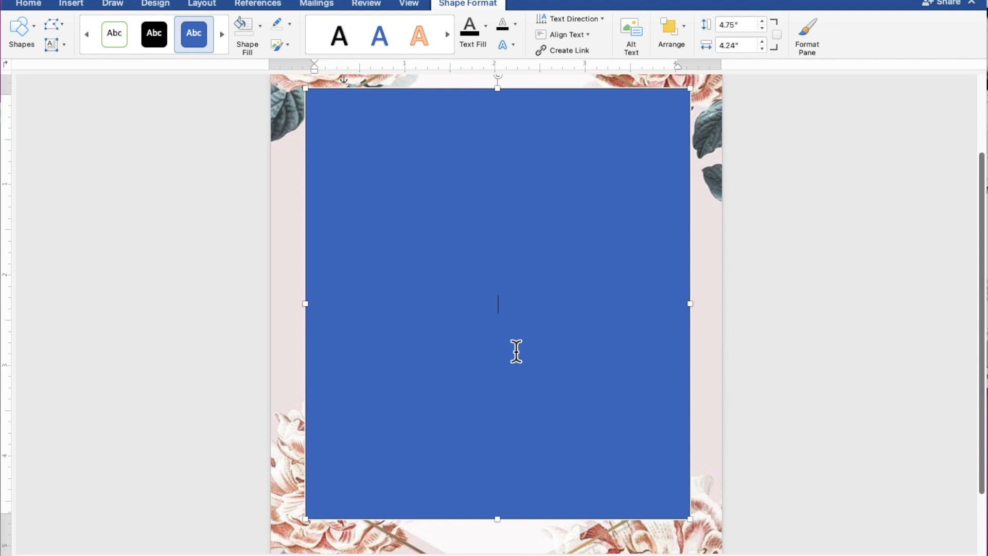
Type TOGETHER WITH THEIR FAMILY, then the groom's name, AND, and the bride's name on separate lines.
{"action": "type", "text": "t"}
{"action": "key", "text": "BackSpace"}
{"action": "type", "text": "TOGETHER W"}
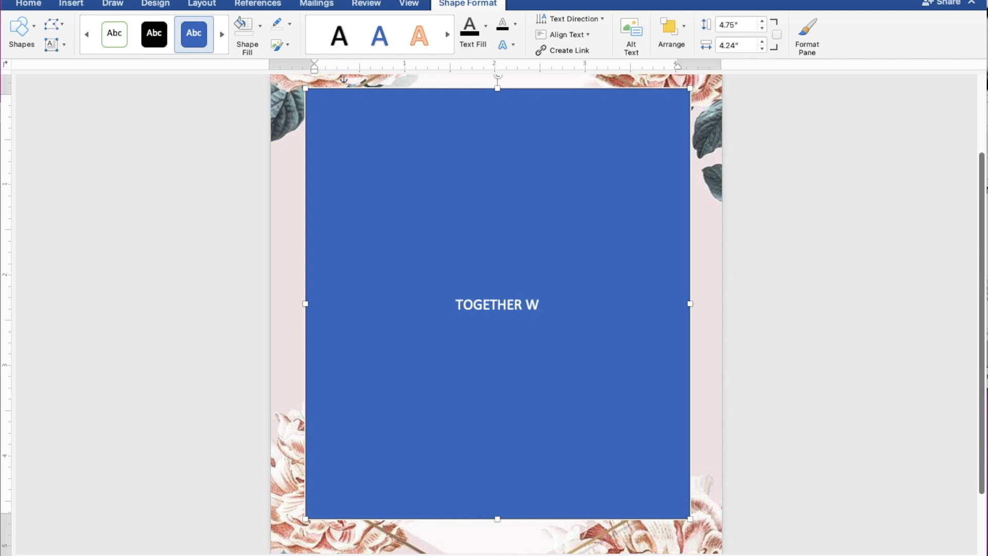
{"action": "type", "text": "ITH"}
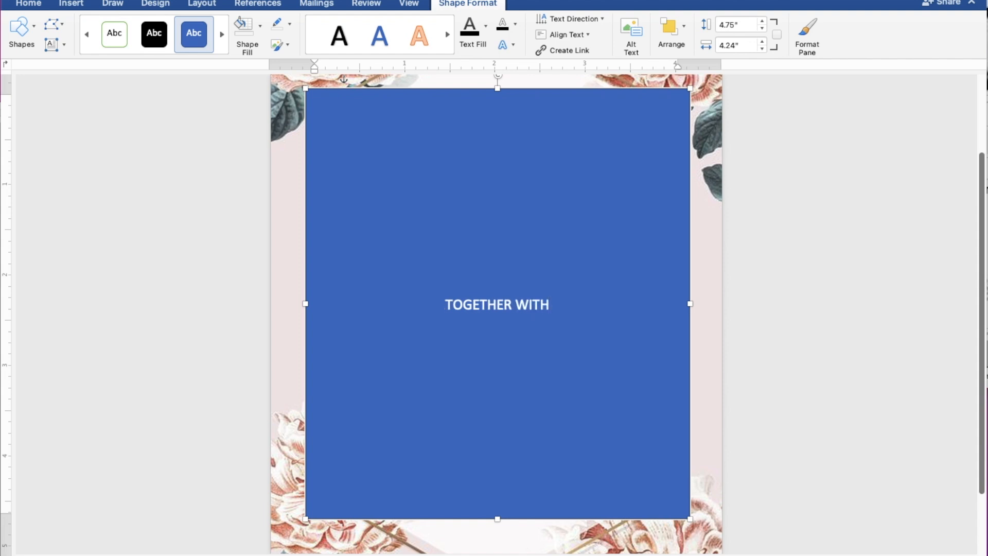
{"action": "type", "text": " THE"}
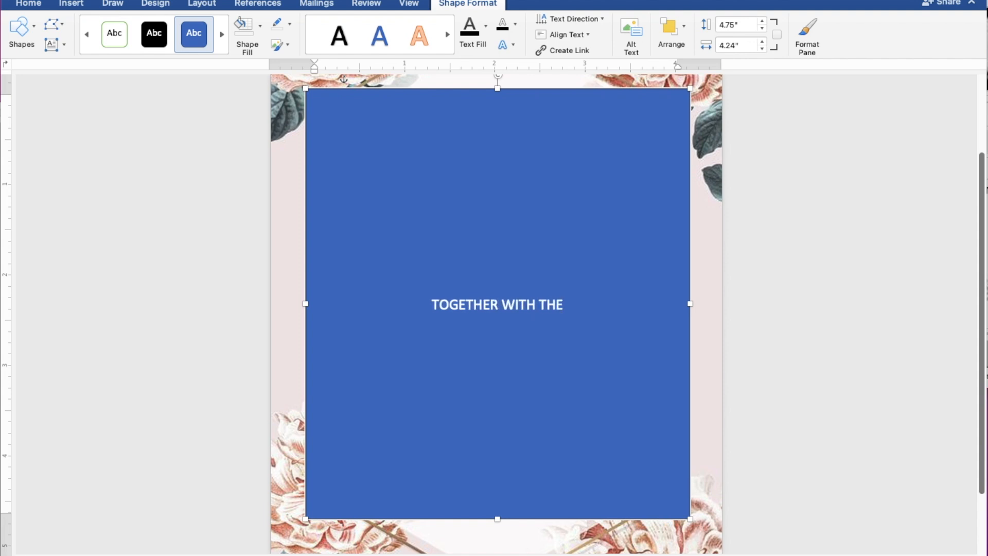
{"action": "type", "text": "IR FAMILY"}
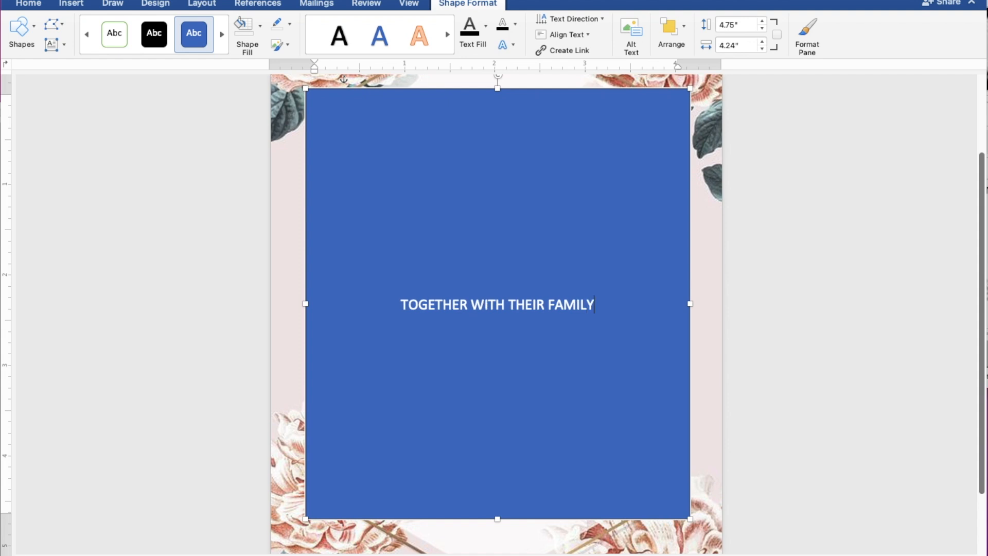
{"action": "key", "text": "Return"}
{"action": "key", "text": "Return"}
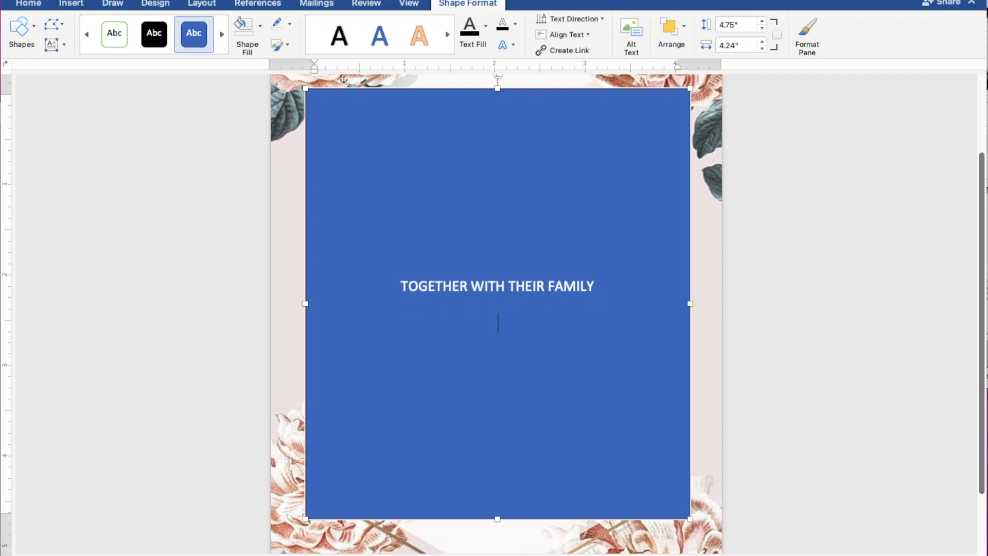
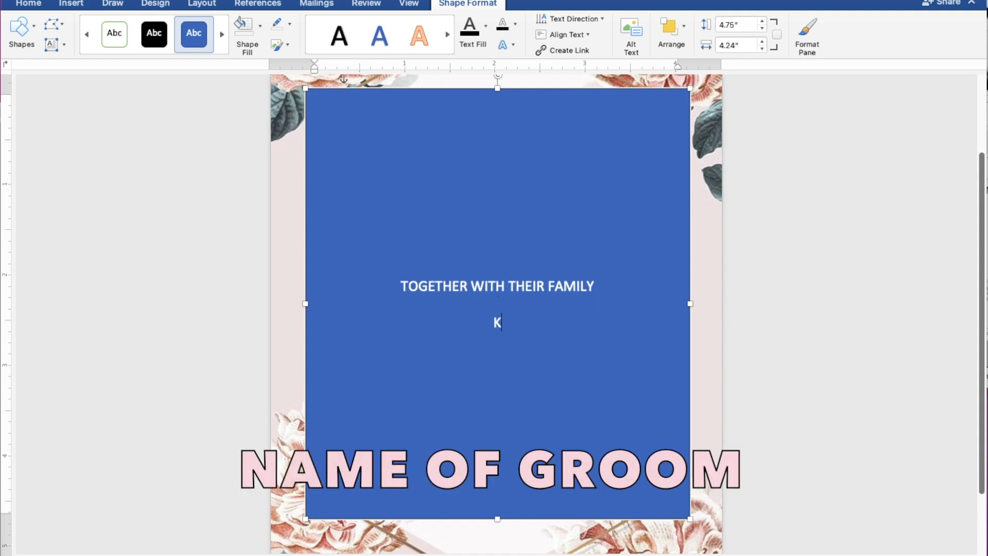
{"action": "key", "text": "Return"}
{"action": "type", "text": "AND"}
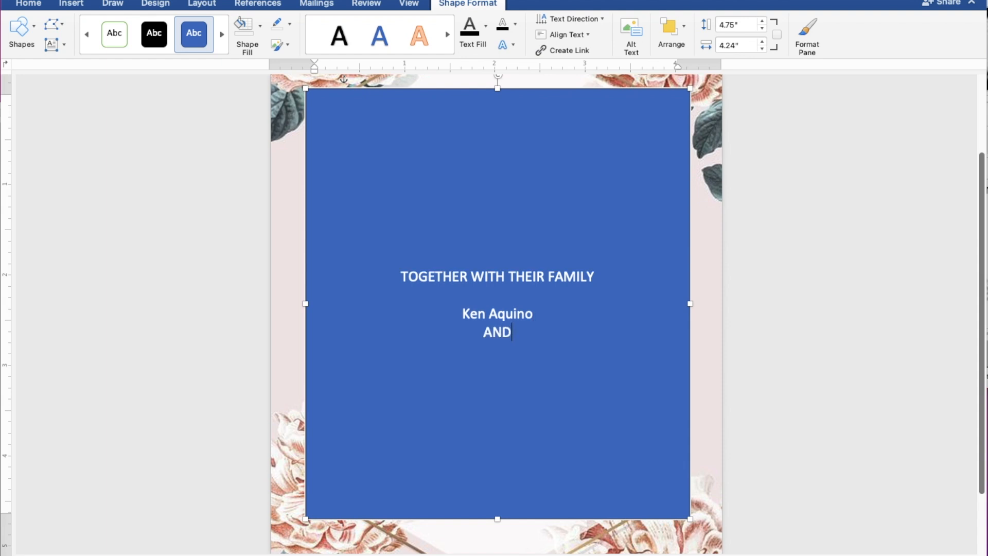
{"action": "key", "text": "Return"}
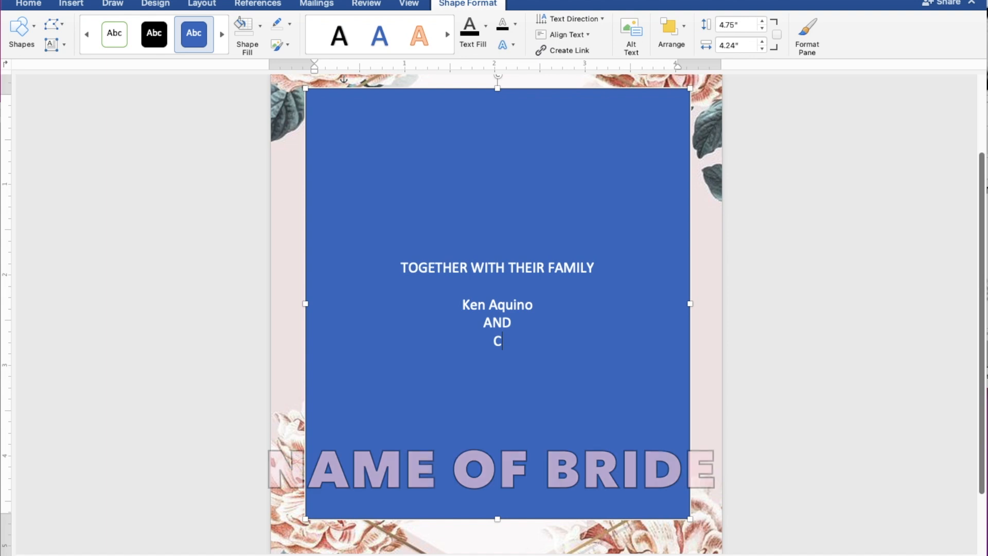
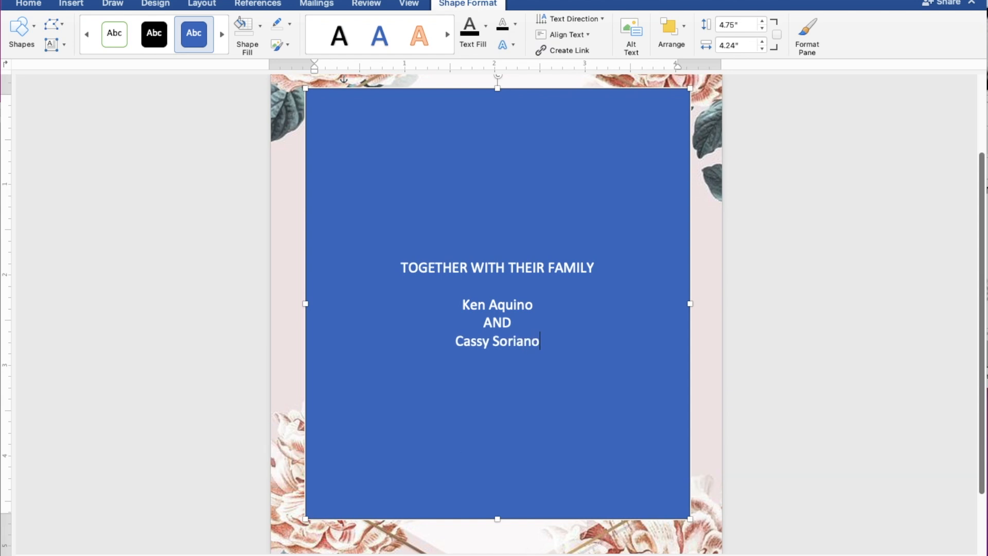
{"action": "key", "text": "Return"}
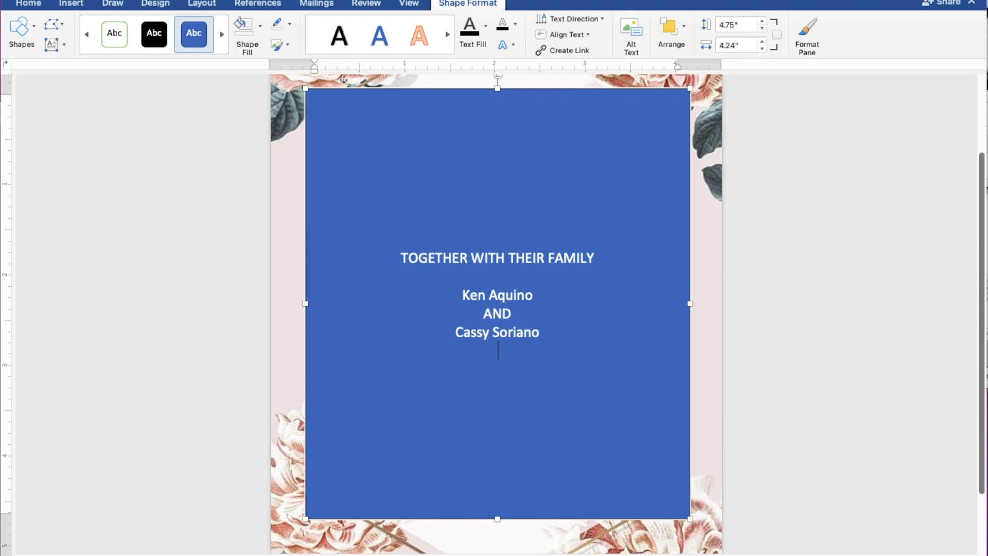
{"action": "key", "text": "Return"}
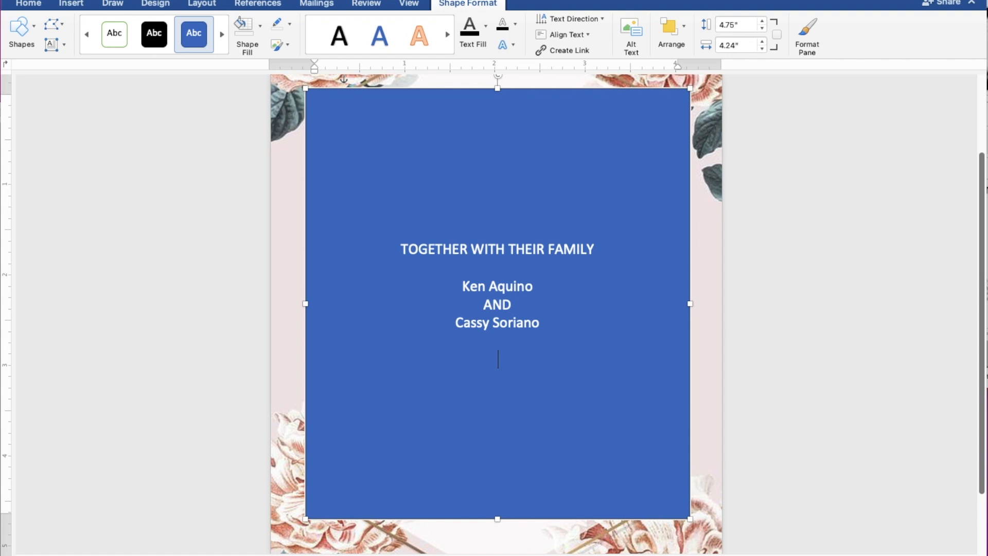
Add REQUEST THE PLEASURE OF YOUR PRESENCE, AS THEY JOYFULLY UNITE IN MARRIAGE, SUNDAY and MARCH 26, 2023.
{"action": "type", "text": "REQUEST T"}
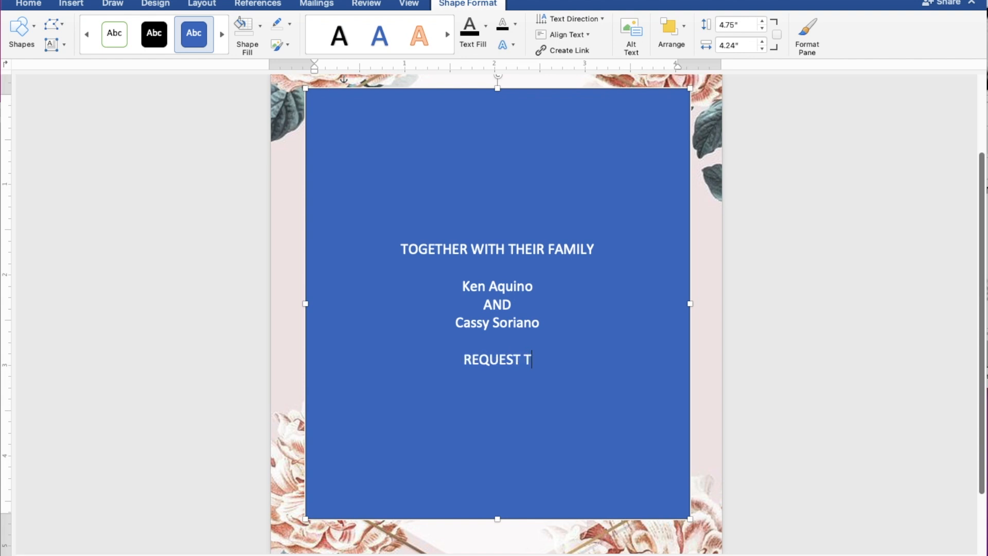
{"action": "type", "text": "HE P"}
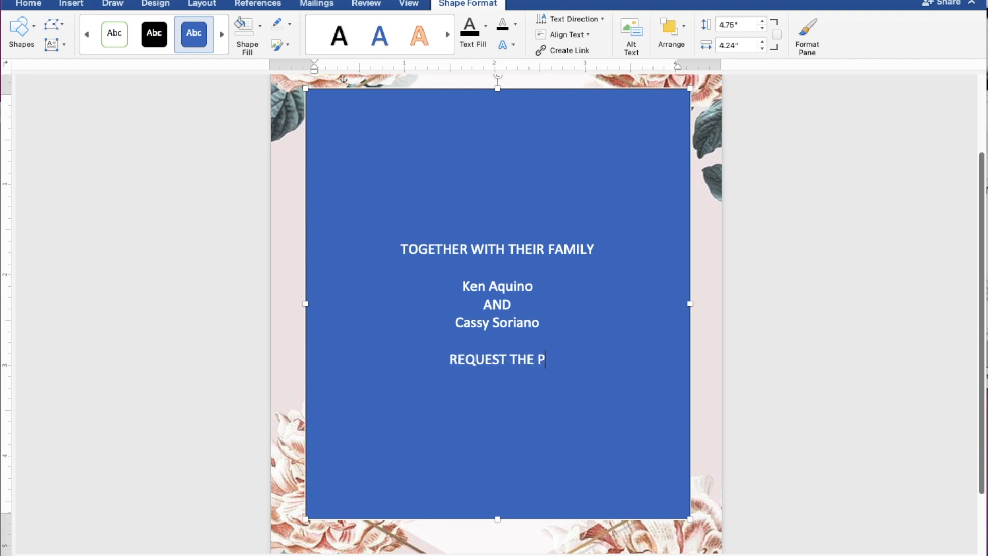
{"action": "type", "text": "LEAS"}
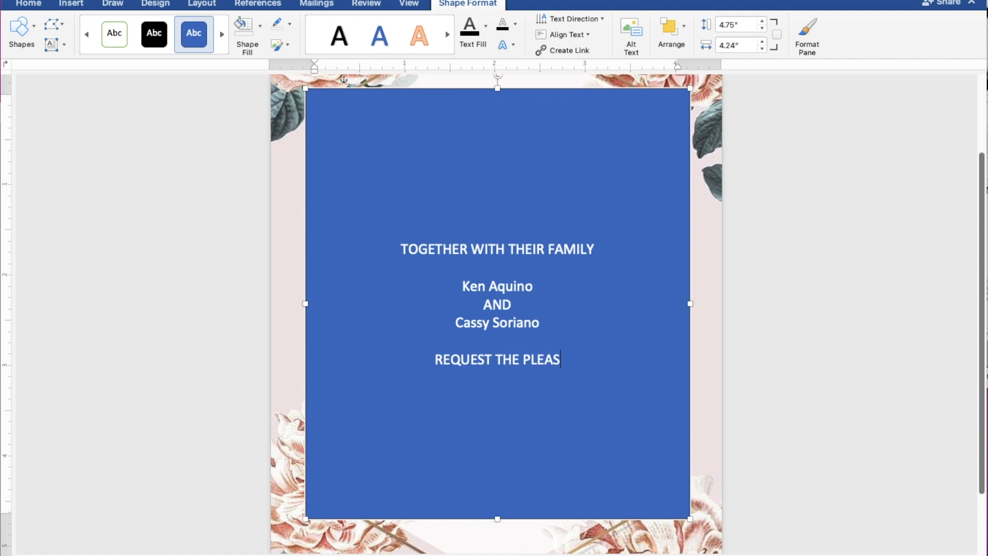
{"action": "type", "text": "URE "}
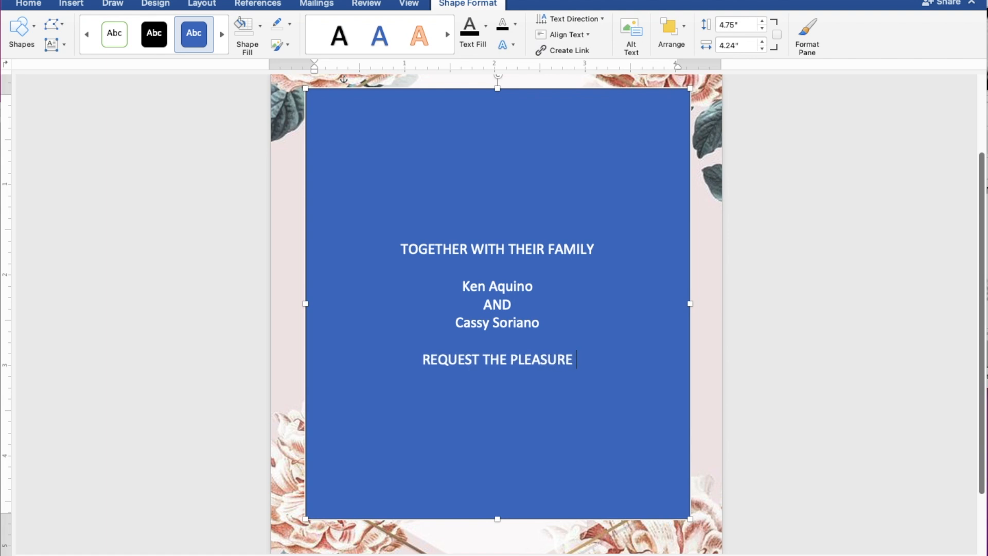
{"action": "type", "text": "OF Y"}
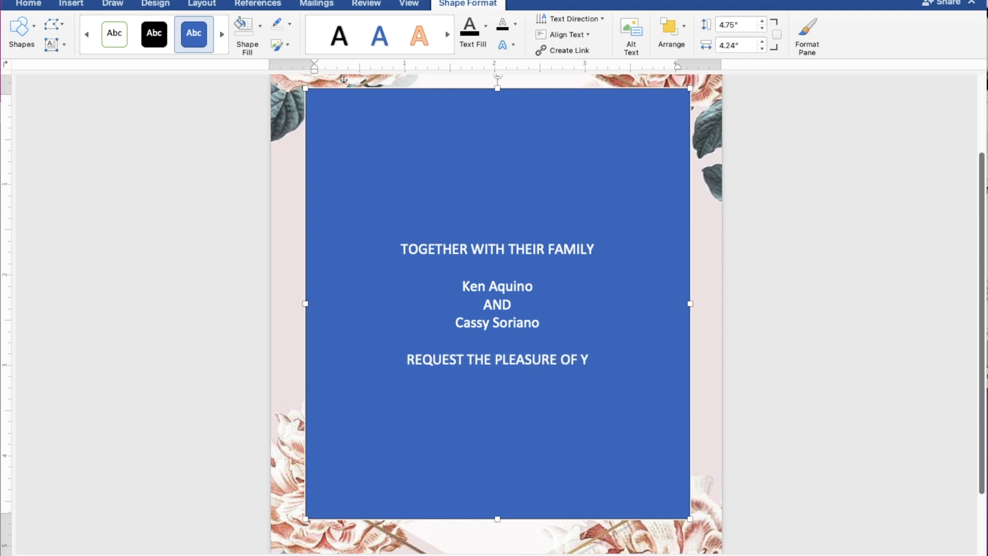
{"action": "type", "text": "OUR "}
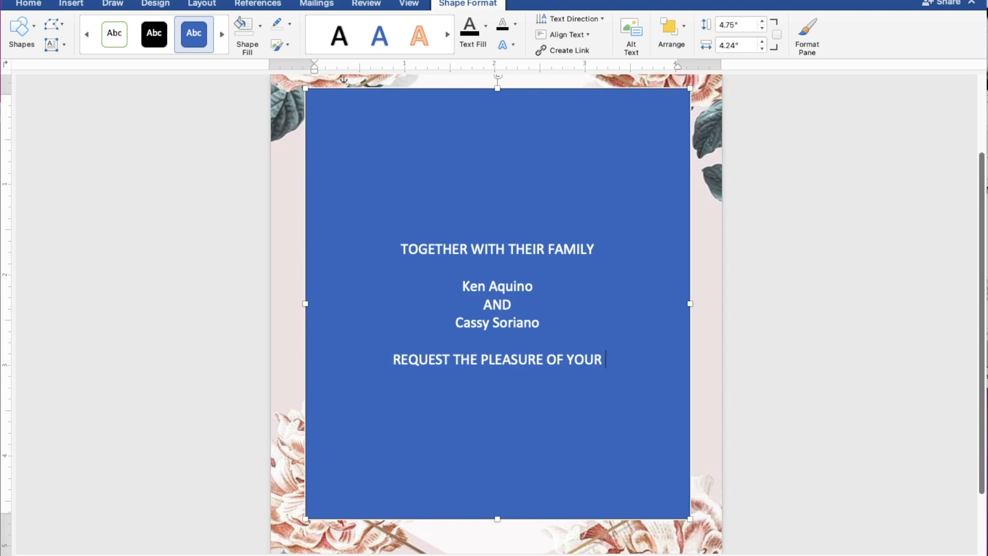
{"action": "type", "text": "PRE"}
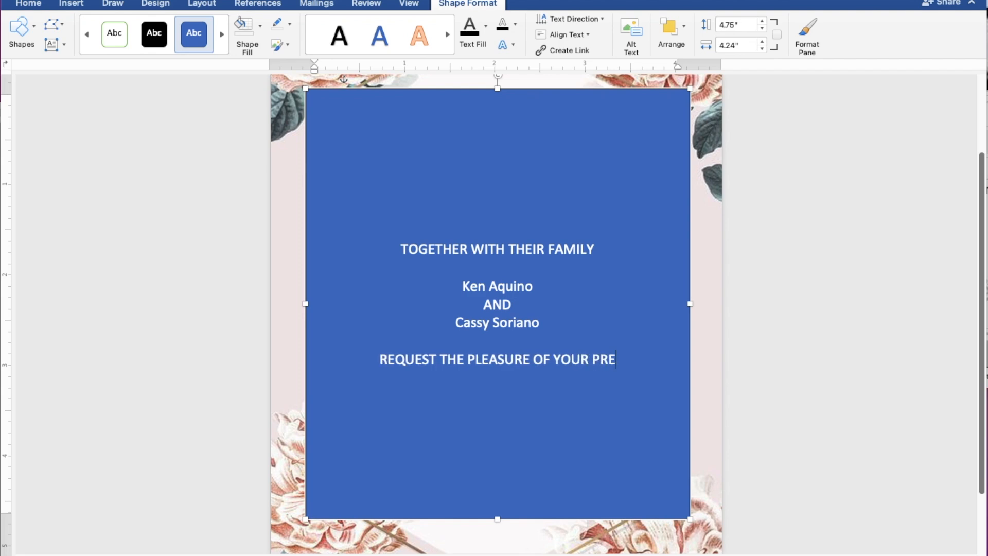
{"action": "type", "text": "SENCE"}
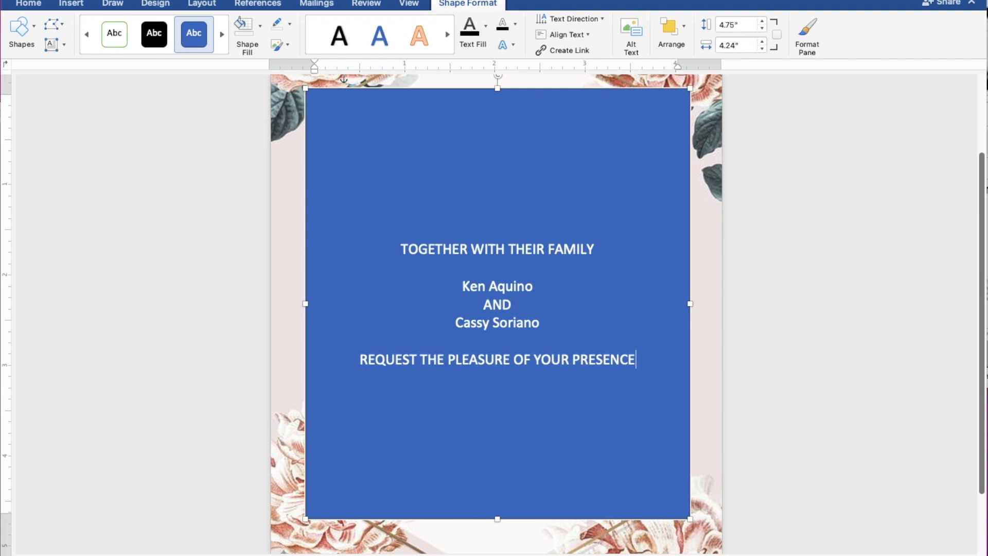
{"action": "key", "text": "Return"}
{"action": "type", "text": "AS T"}
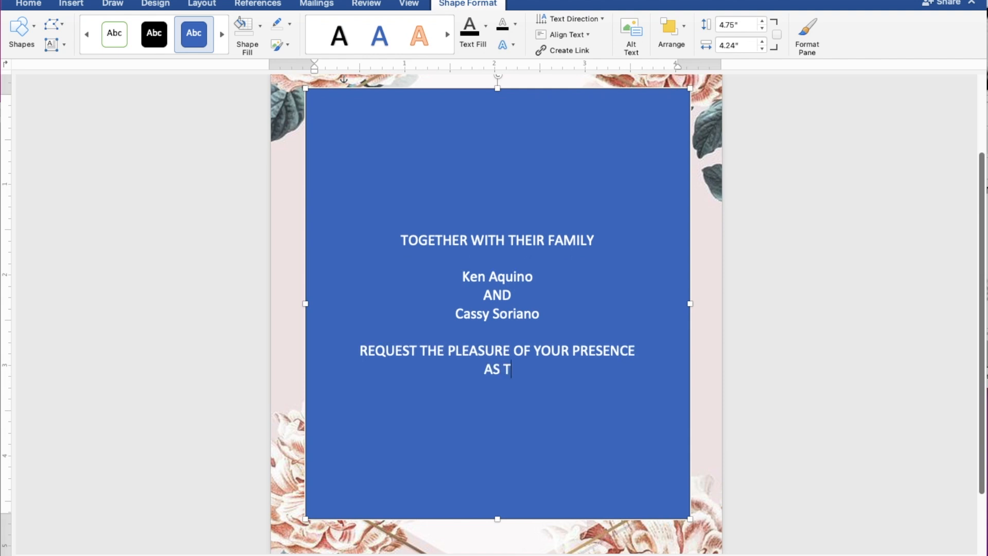
{"action": "type", "text": "HEY JOYF"}
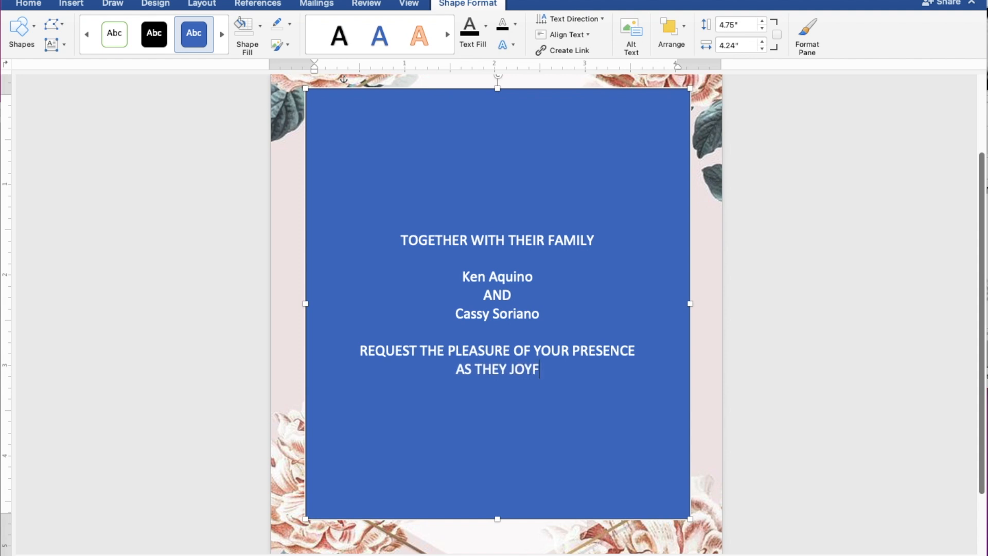
{"action": "type", "text": "ULLY"}
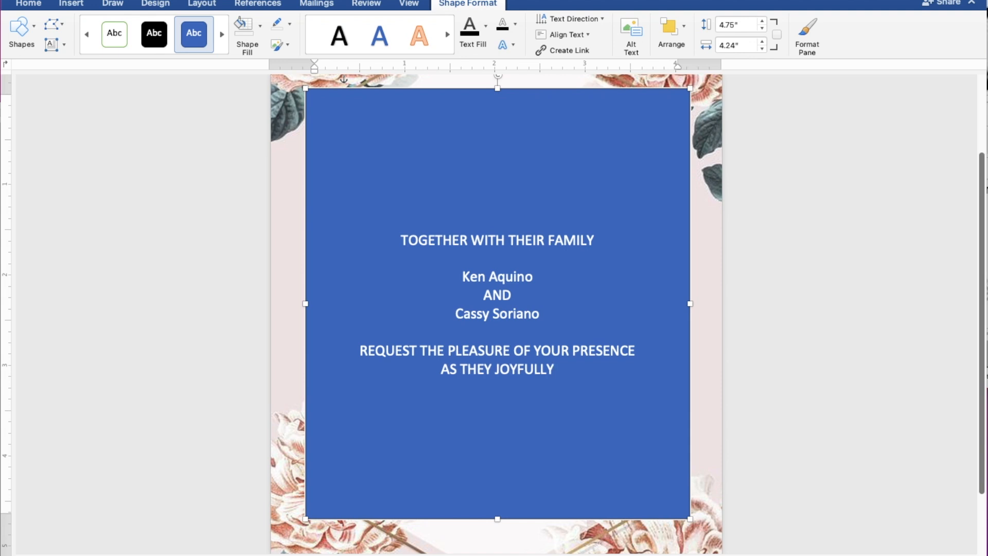
{"action": "type", "text": " UNI"}
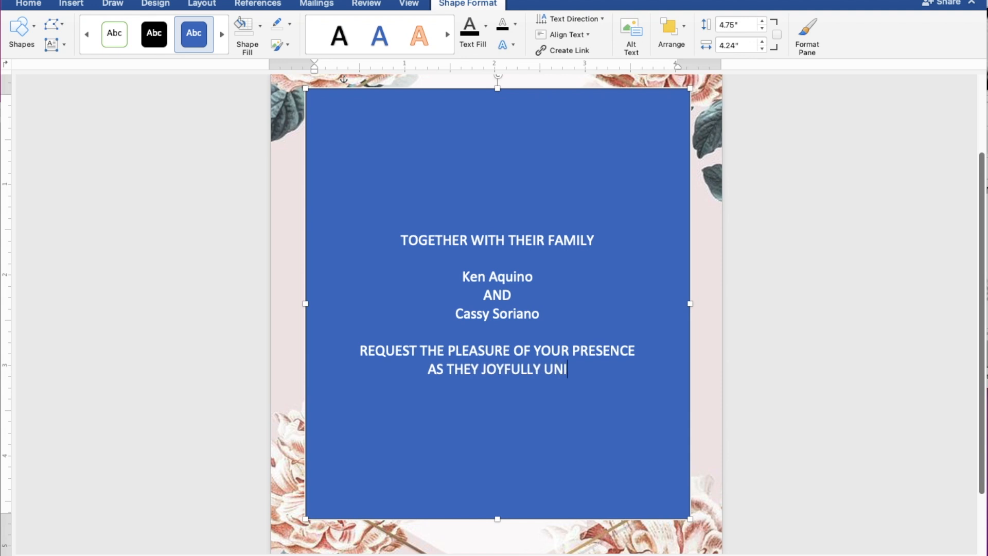
{"action": "type", "text": "TE I"}
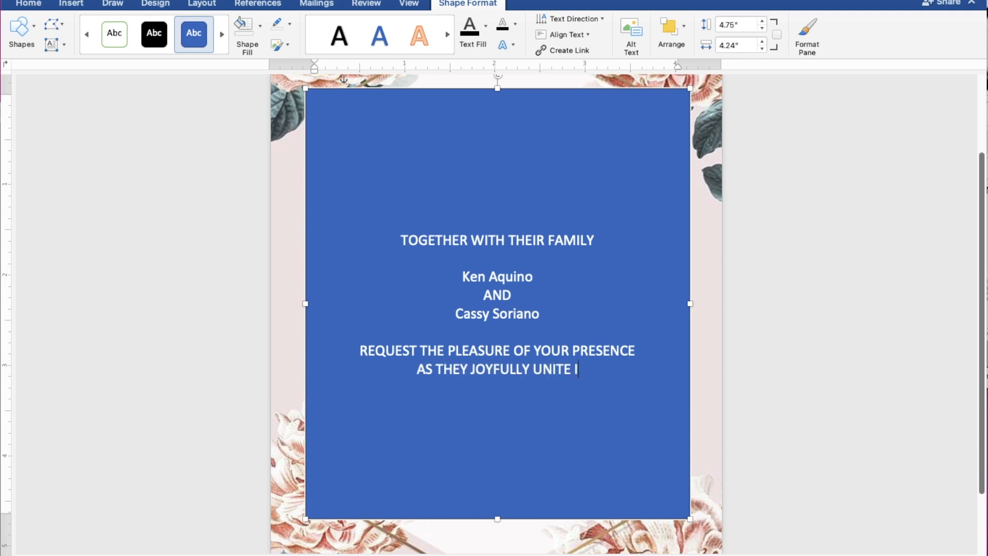
{"action": "type", "text": "N MA"}
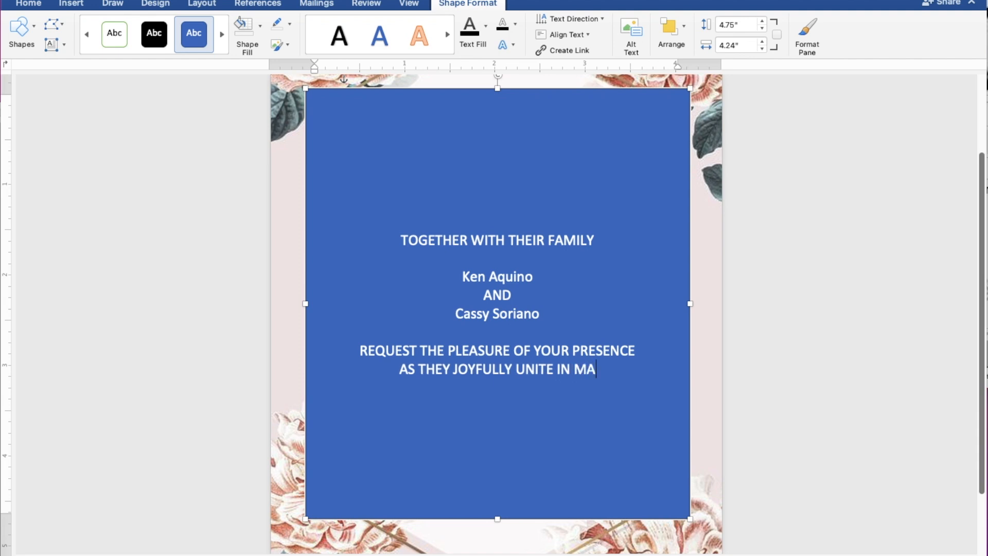
{"action": "type", "text": "RRIAGE"}
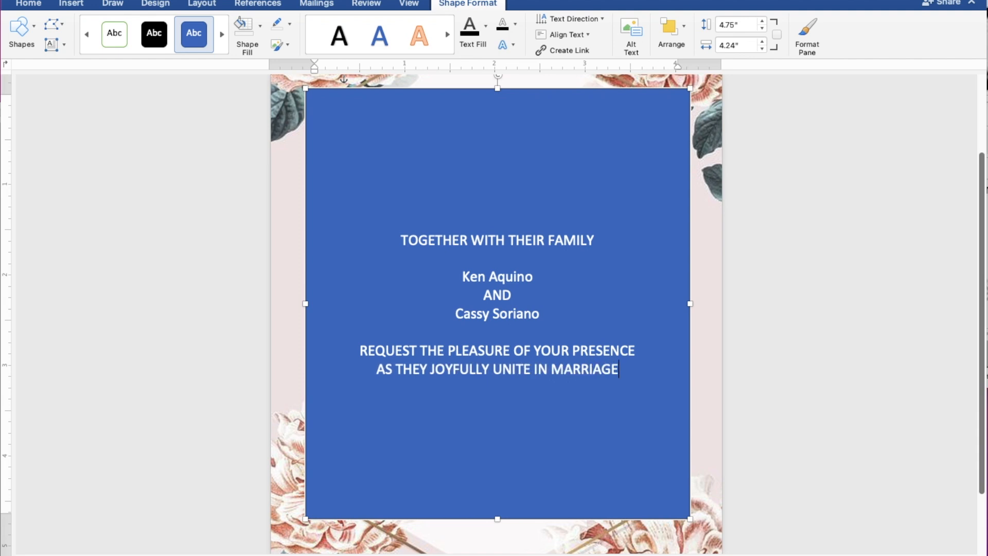
{"action": "key", "text": "Return"}
{"action": "key", "text": "Return"}
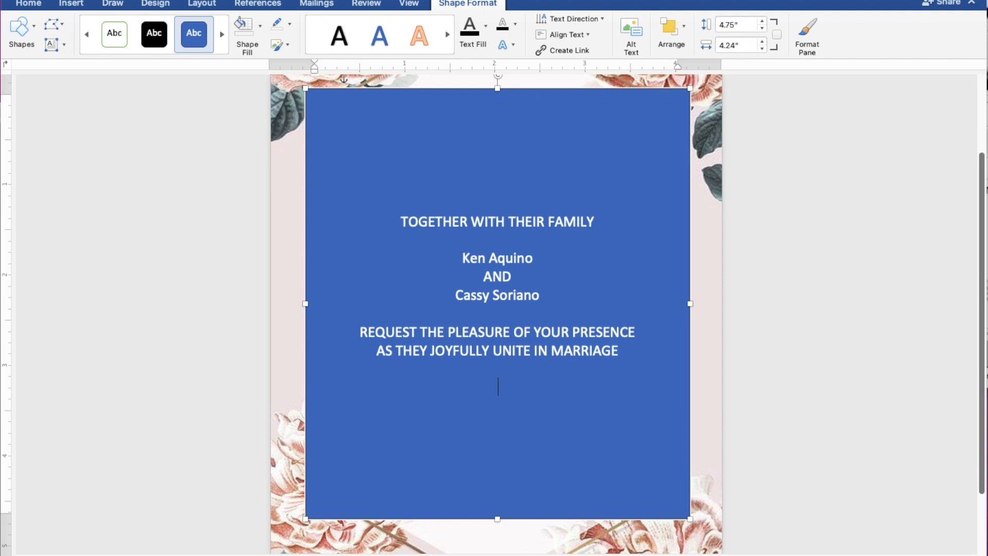
{"action": "type", "text": "SUNDAY"}
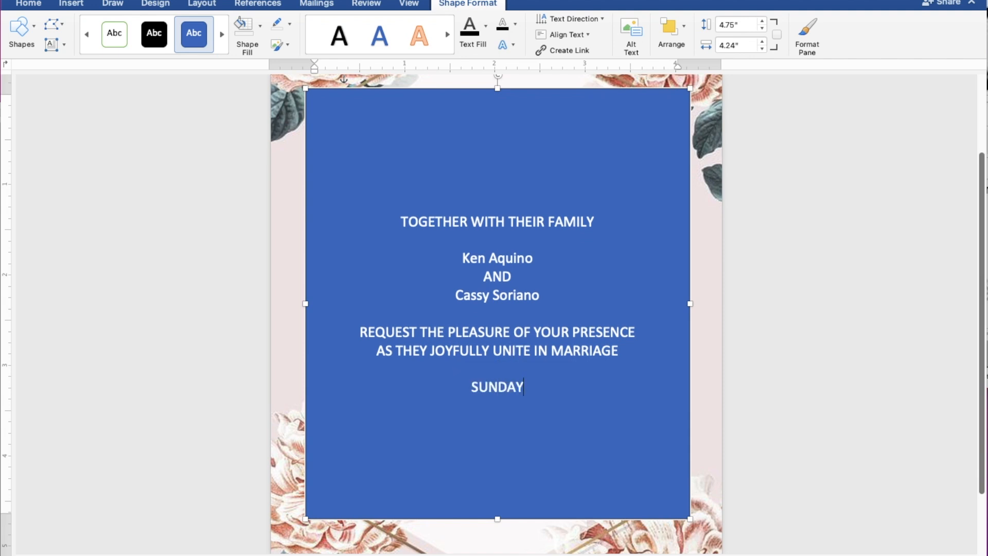
{"action": "key", "text": "Return"}
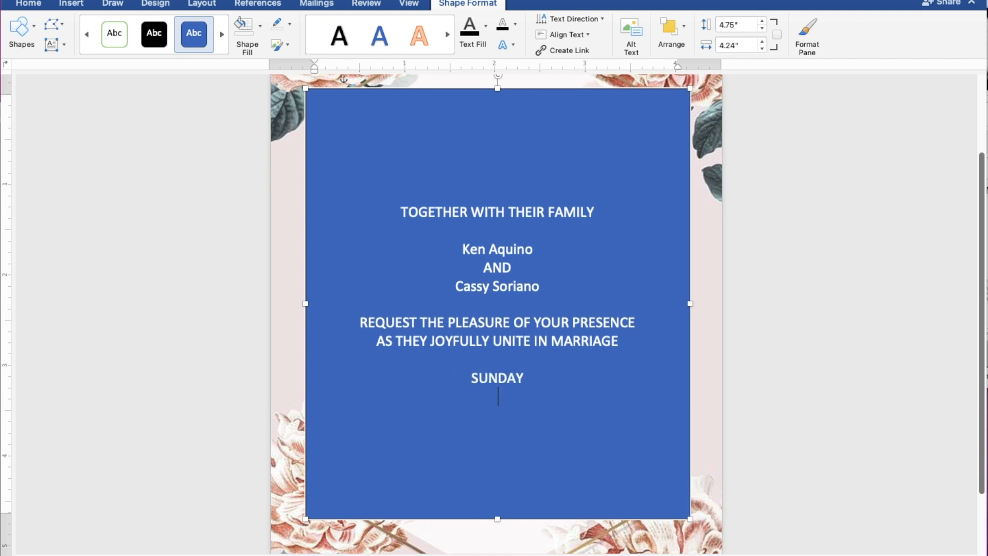
{"action": "type", "text": "MAR"}
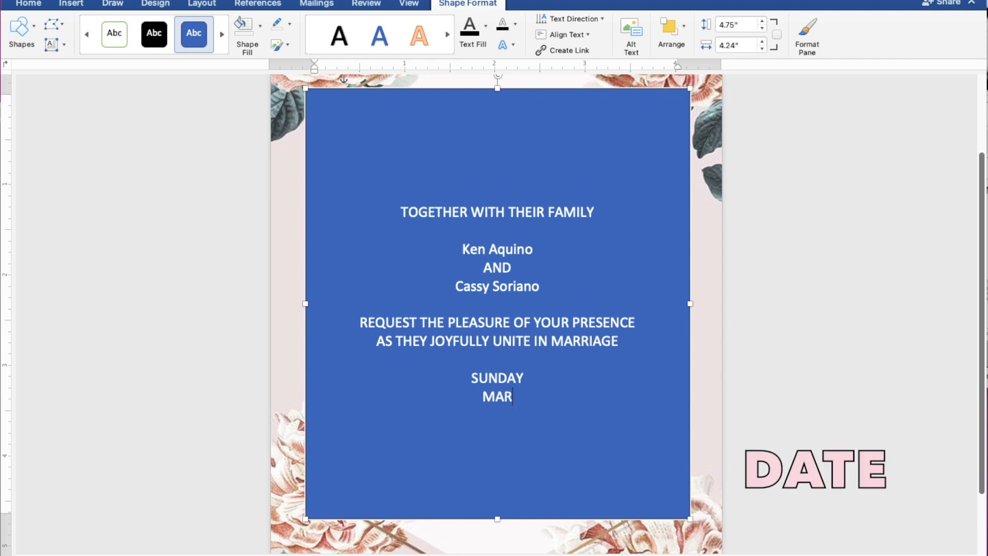
{"action": "type", "text": "CH 26,"}
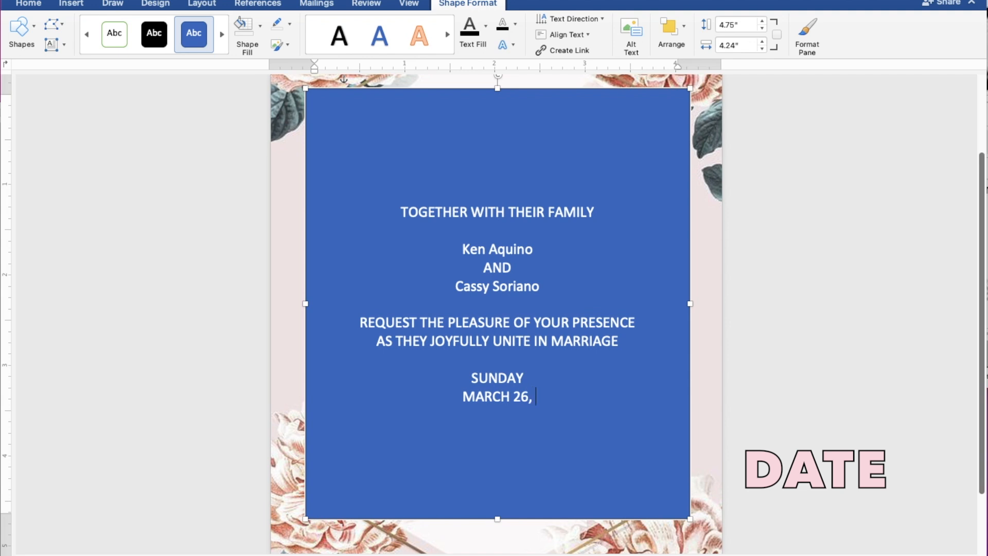
{"action": "type", "text": " 2023"}
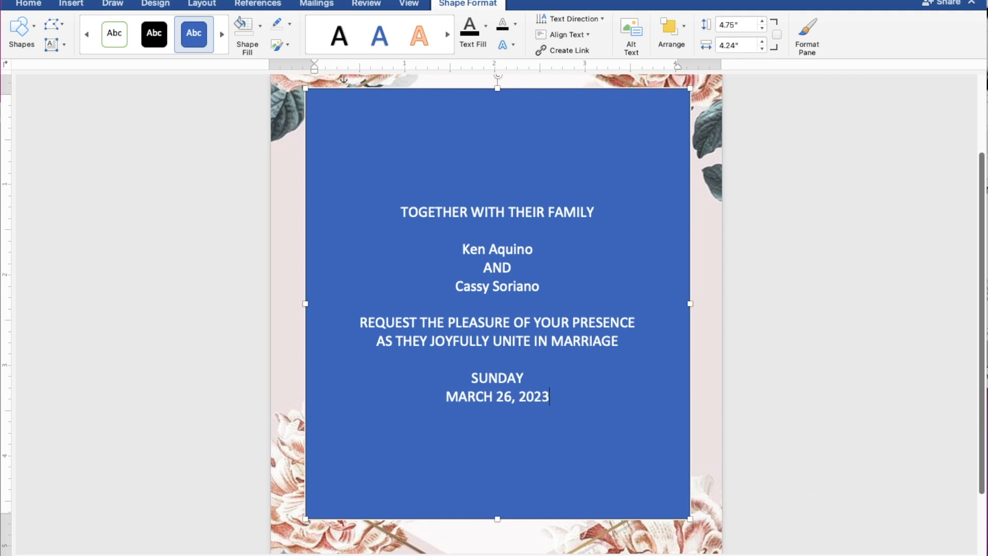
{"action": "key", "text": "Return"}
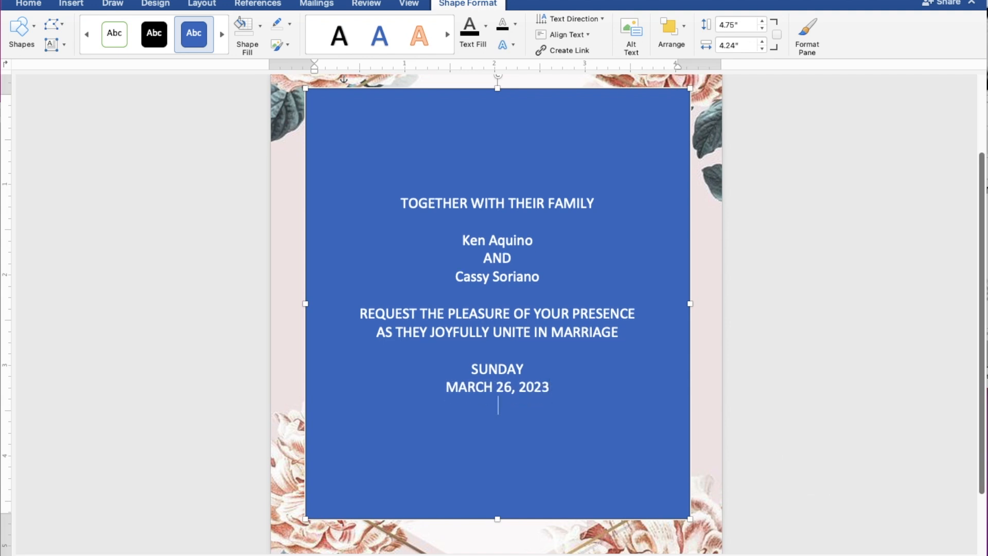
Add the lines 10:00 IN THE MORNING and ST. THOMAS AQUINAS PARISH CHURCH.
{"action": "type", "text": "10"}
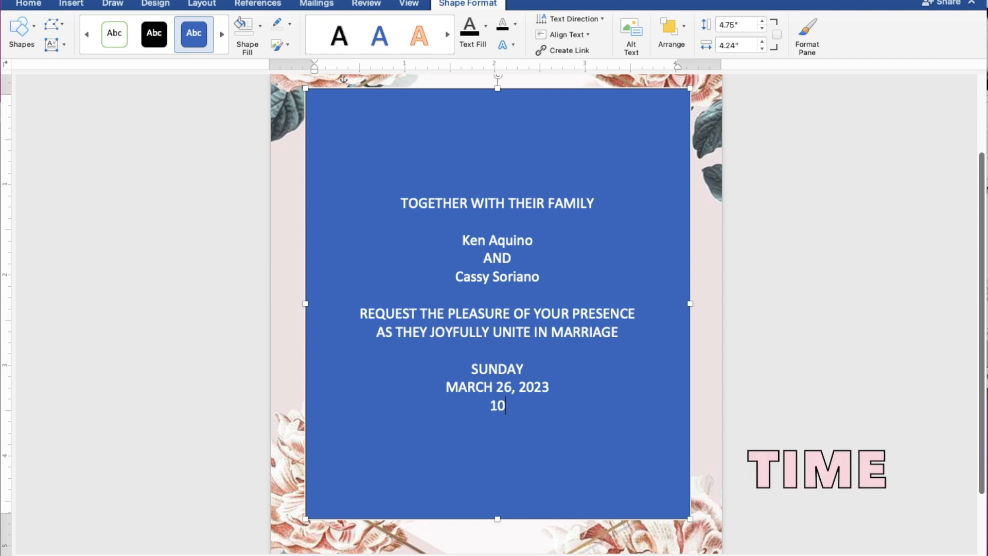
{"action": "type", "text": ":00 IN TH"}
{"action": "type", "text": "E "}
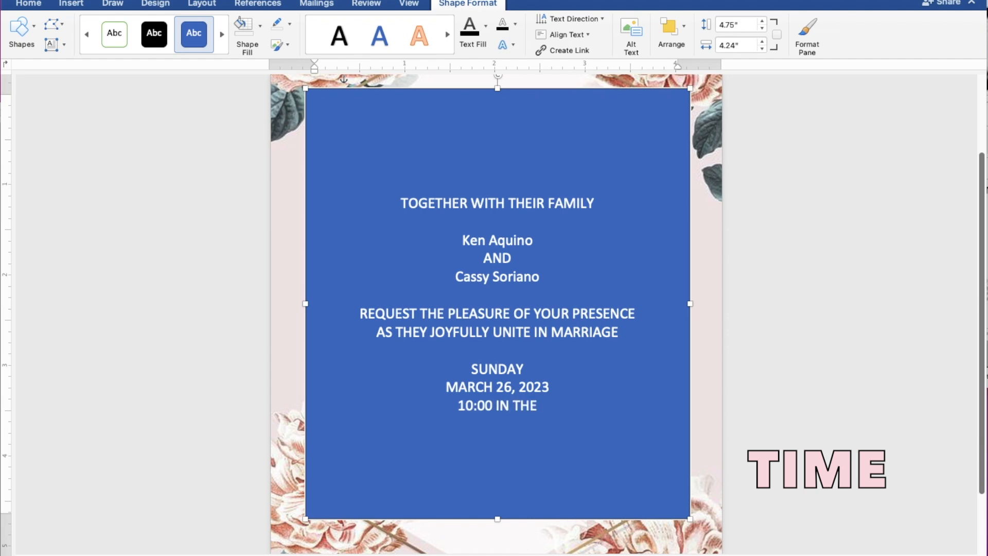
{"action": "type", "text": "MORN"}
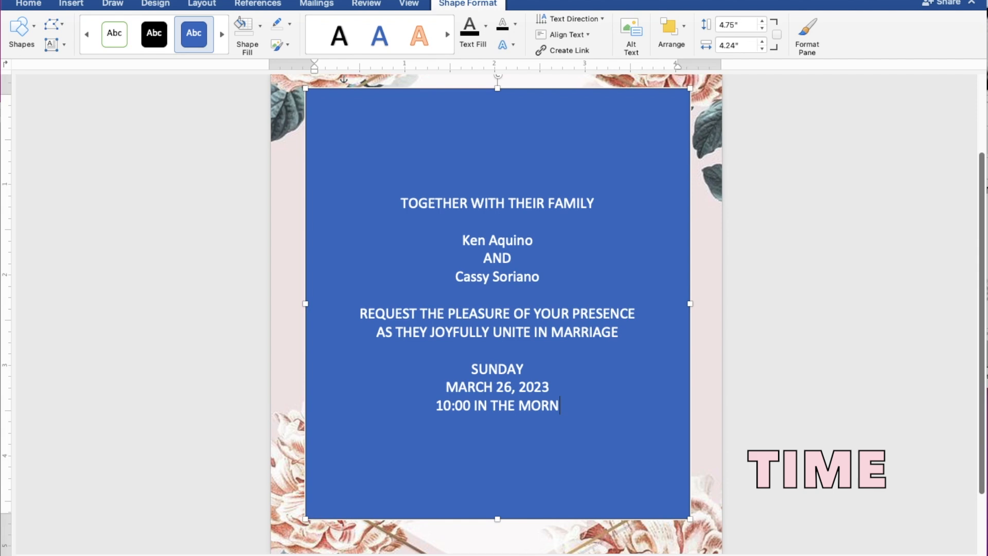
{"action": "type", "text": "ING"}
{"action": "key", "text": "Return"}
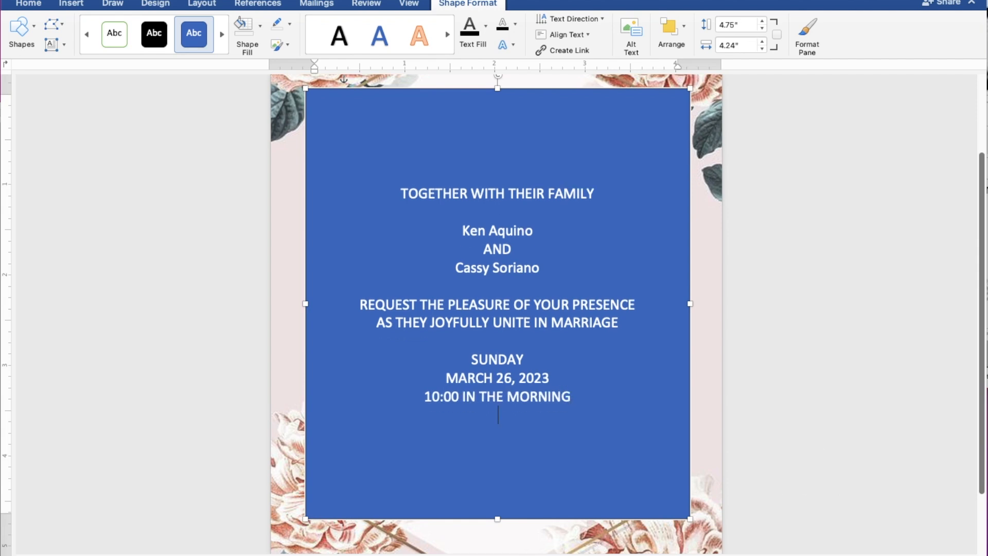
{"action": "type", "text": "ST"}
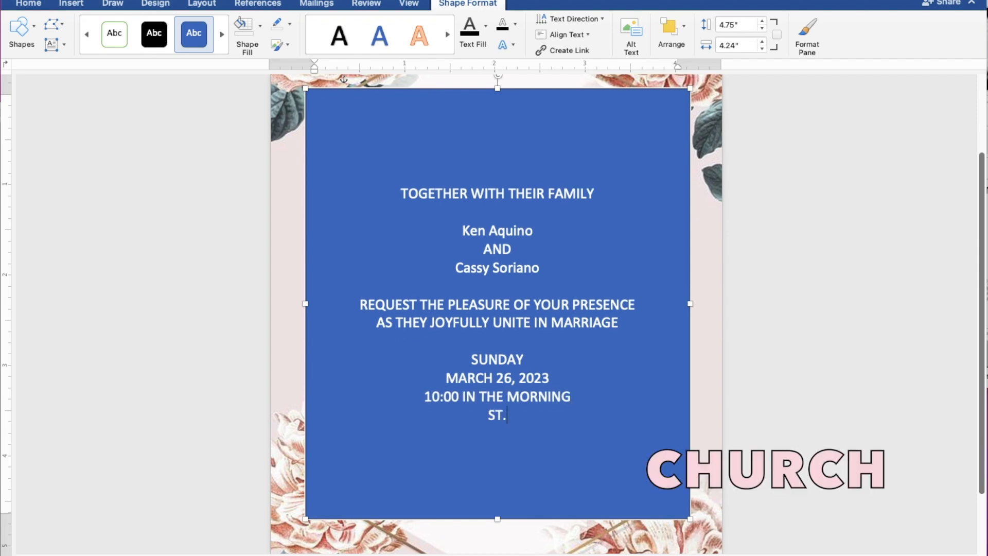
{"action": "type", "text": ". THOMAS AQUINAS P"}
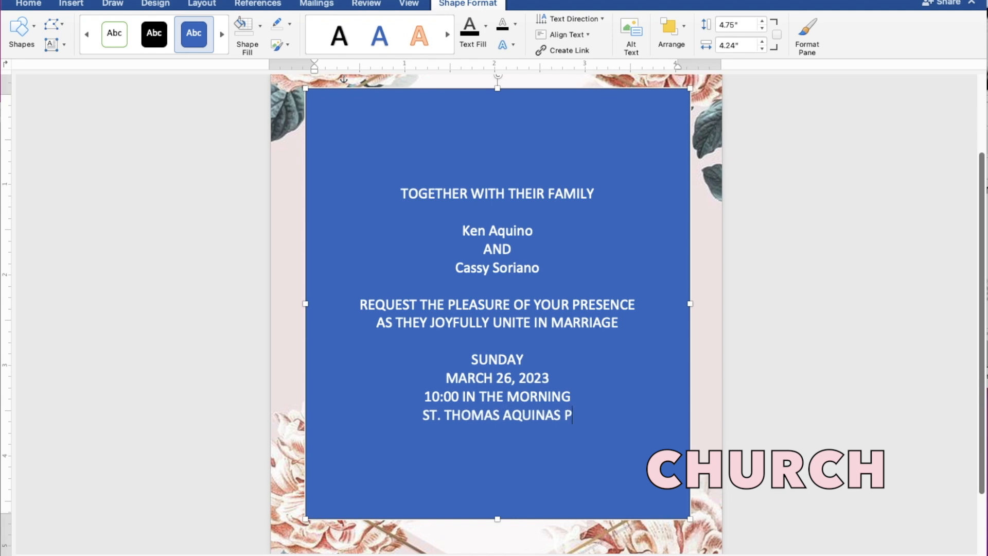
{"action": "type", "text": "ARISH"}
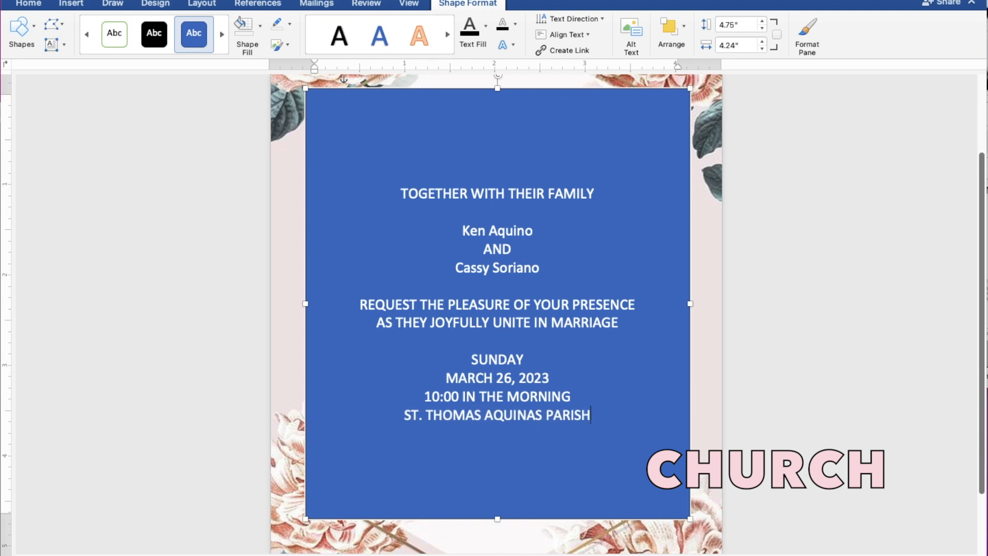
{"action": "type", "text": " CHU"}
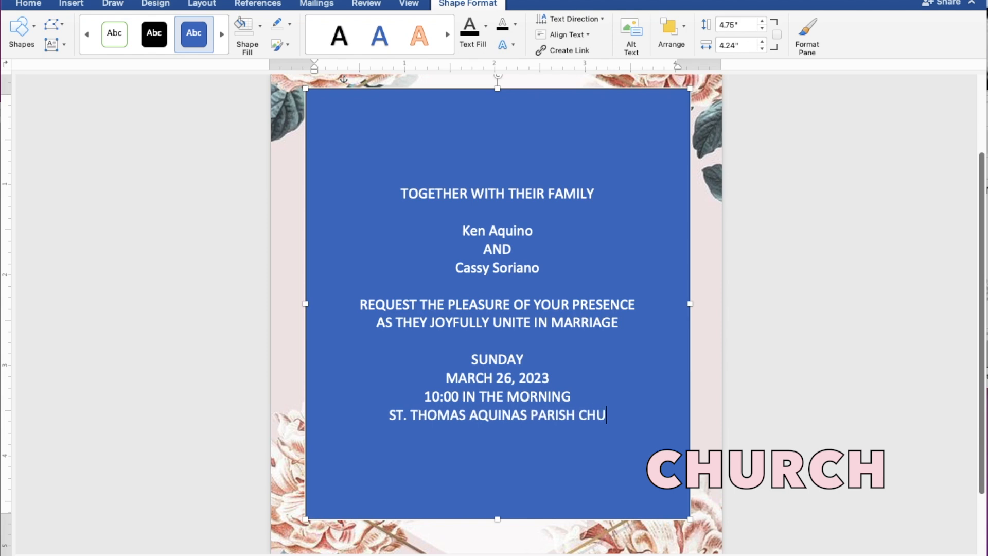
{"action": "type", "text": "RCH"}
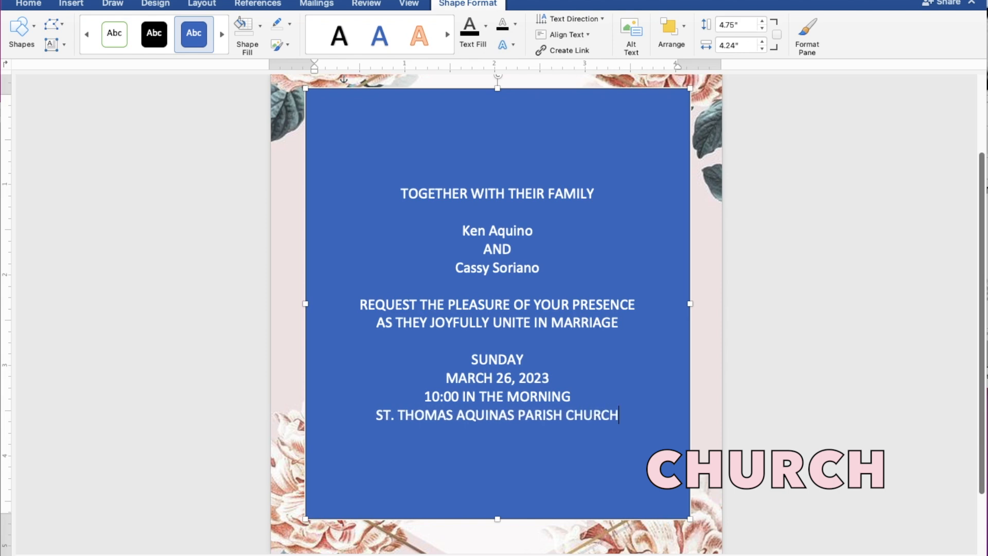
Add MANGALDAN, PANGASINAN and the closing line 'Reception to follow', then select all the text.
{"action": "key", "text": "Return"}
{"action": "type", "text": "MANGALDAN,"}
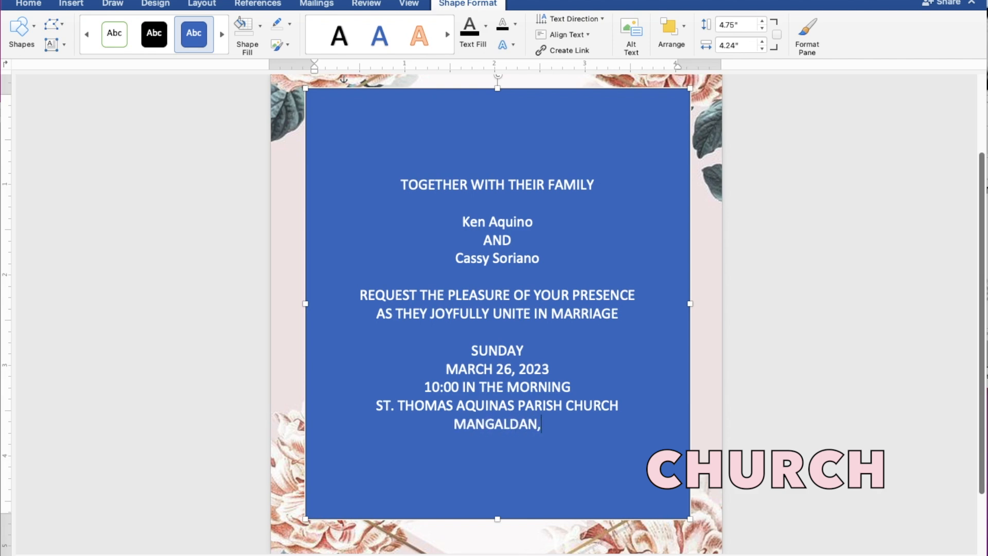
{"action": "type", "text": " PANG"}
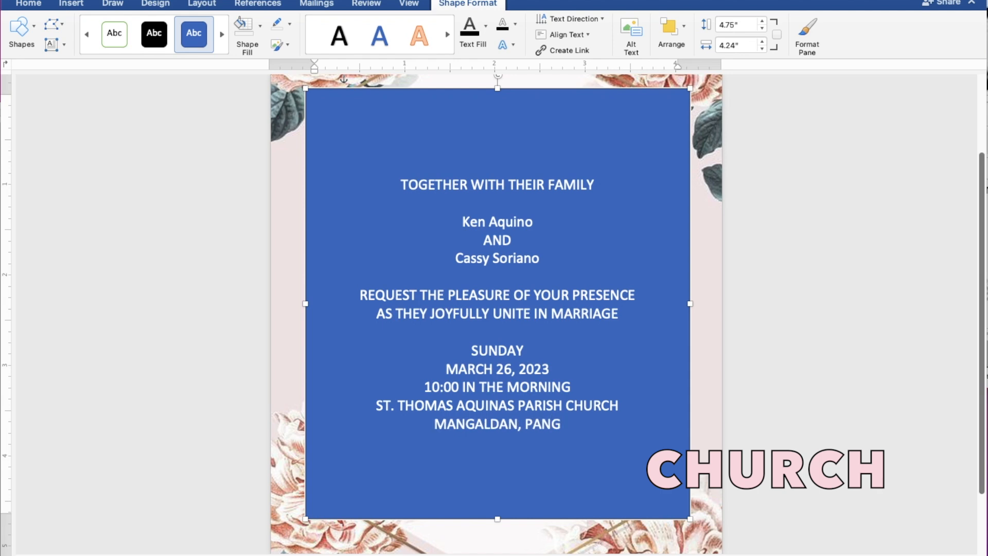
{"action": "type", "text": "ASIN"}
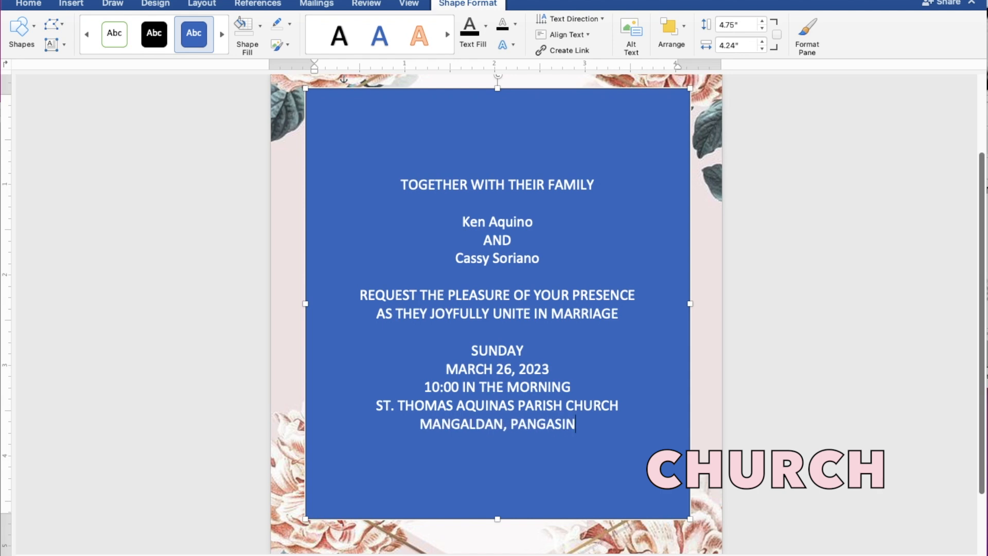
{"action": "type", "text": "AN"}
{"action": "key", "text": "Return"}
{"action": "key", "text": "Return"}
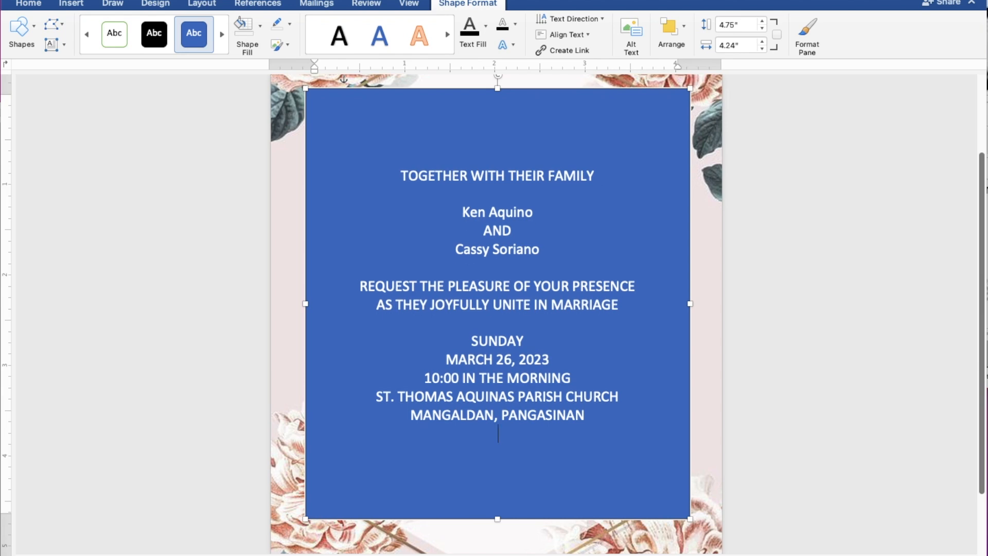
{"action": "type", "text": "R"}
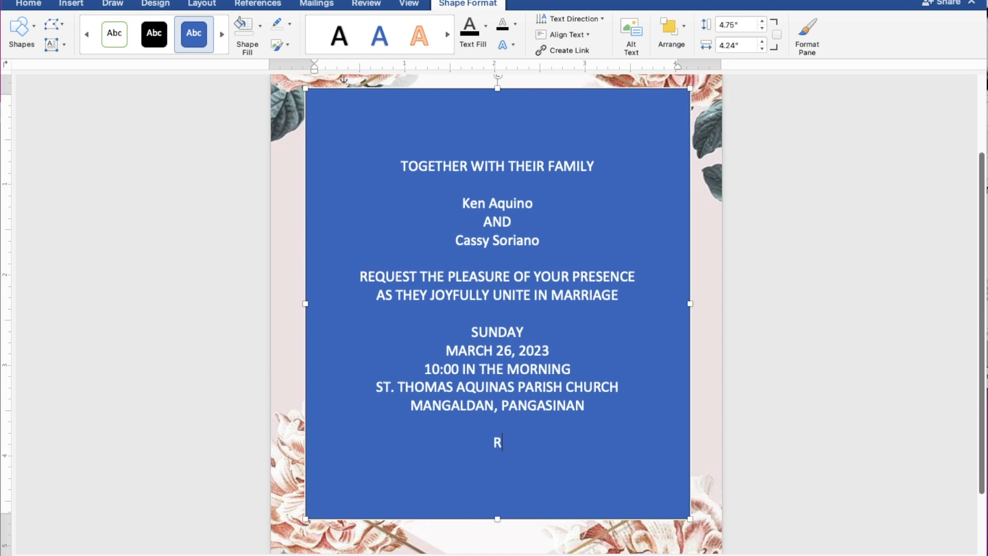
{"action": "type", "text": "eception"}
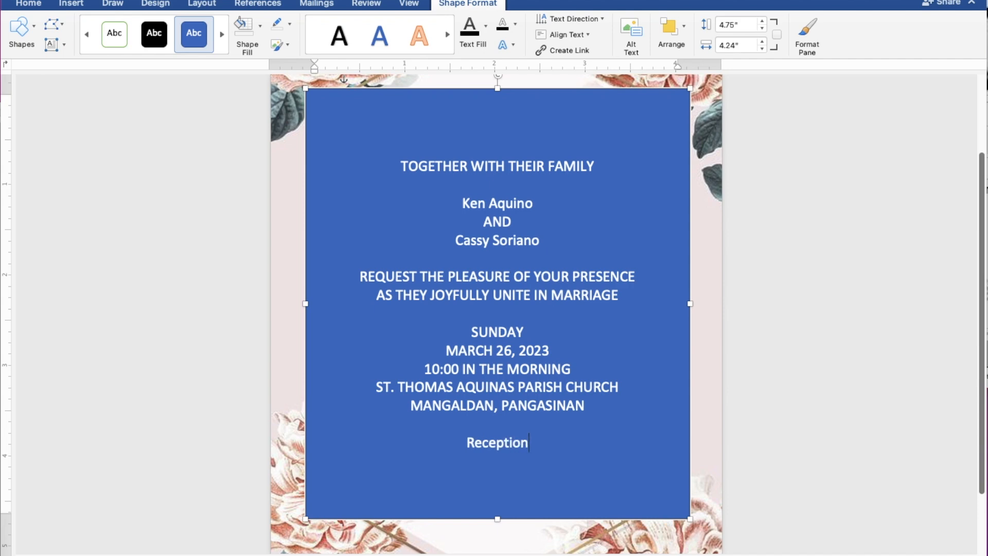
{"action": "type", "text": " to"}
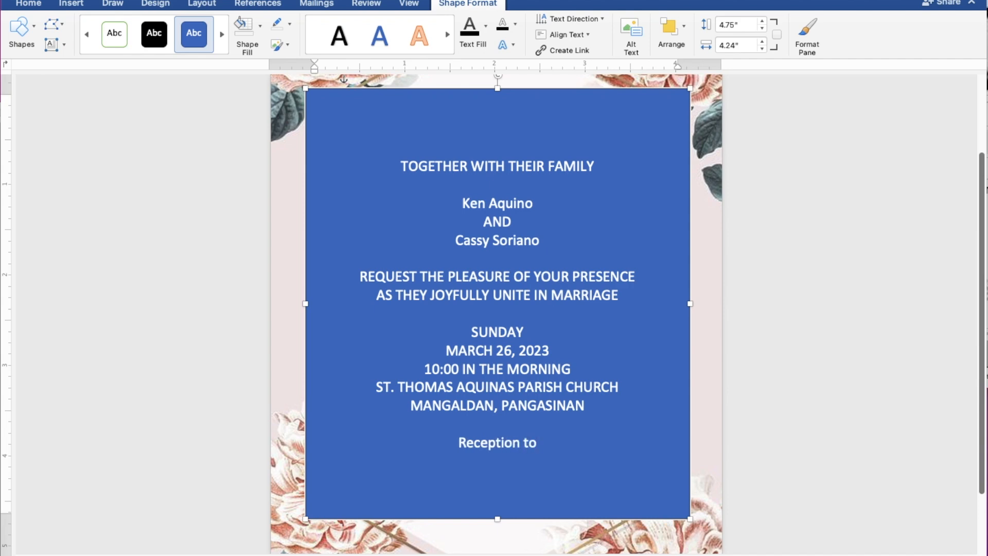
{"action": "type", "text": " fol"}
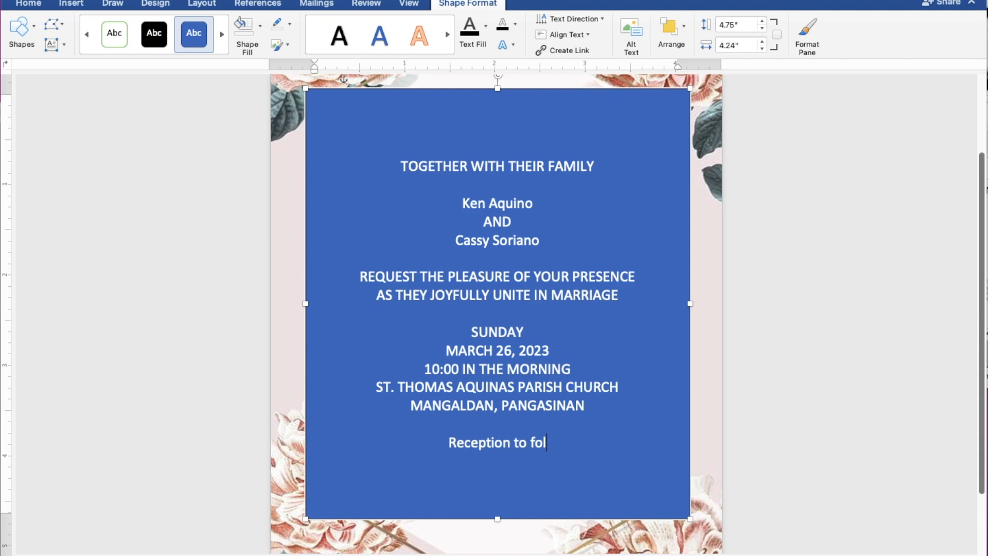
{"action": "type", "text": "low"}
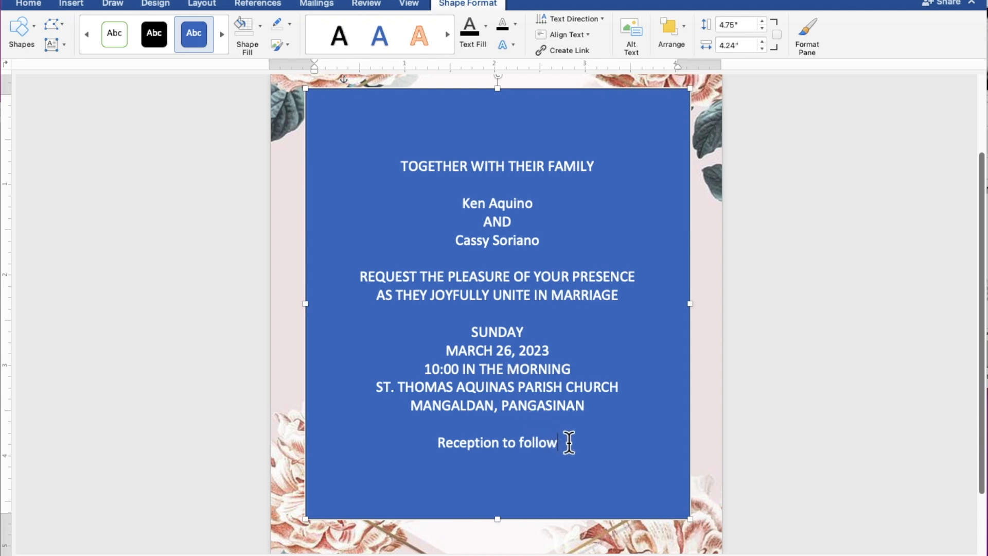
{"action": "left_click_drag", "start_coordinate": [556, 443], "coordinate": [403, 171]}
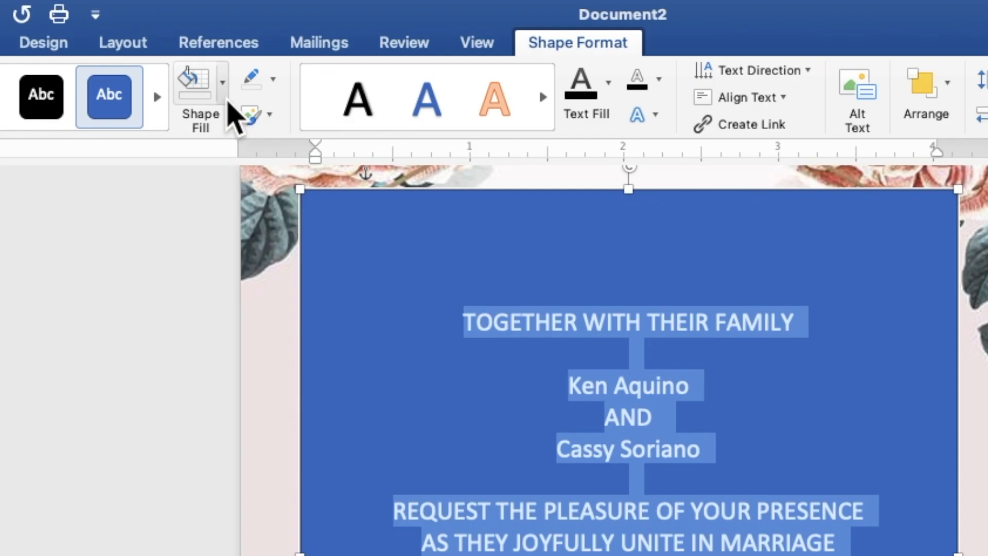
Show the Shape Fill colour options for the invitation's text box.
{"action": "left_click", "coordinate": [224, 101]}
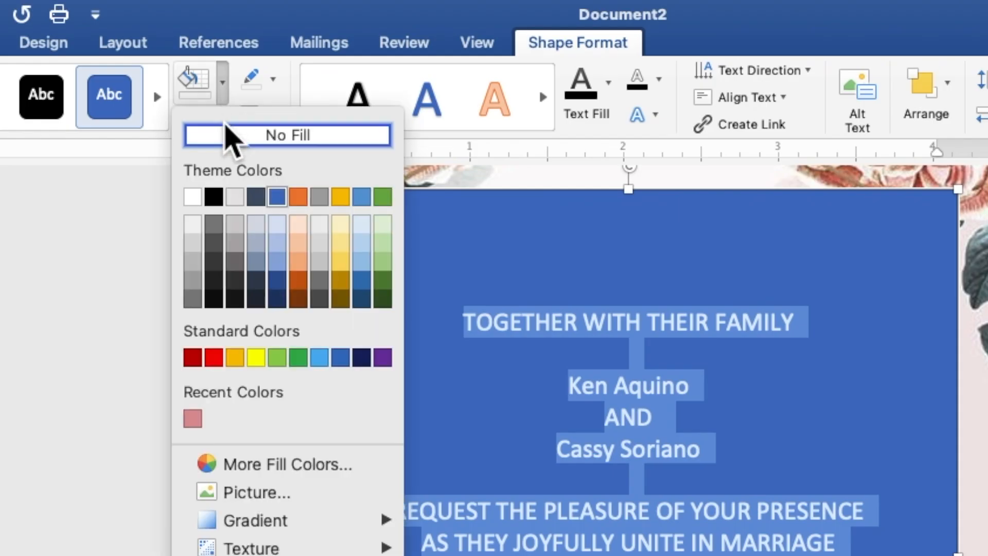
Give the box no fill and no outline, and make the invitation text black.
{"action": "left_click", "coordinate": [226, 135]}
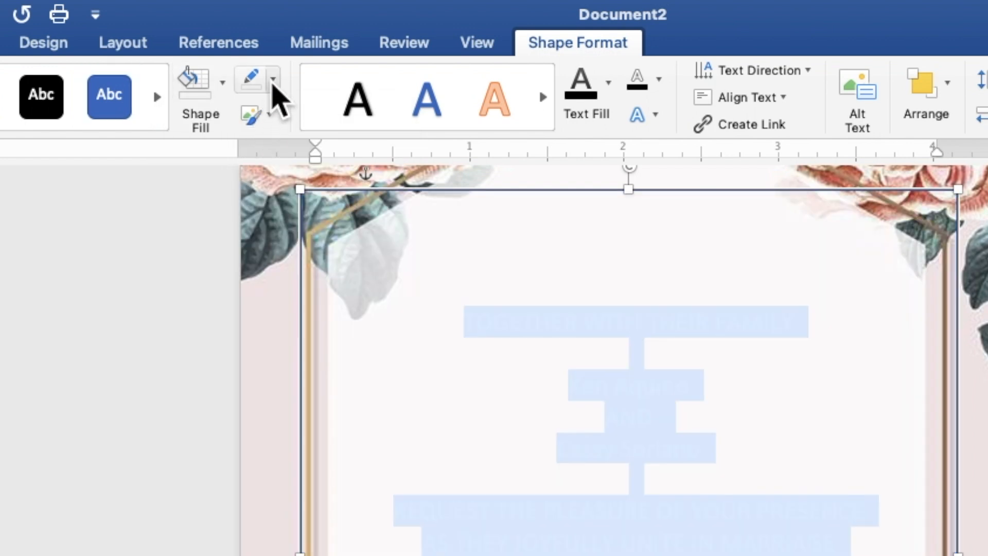
{"action": "left_click", "coordinate": [273, 80]}
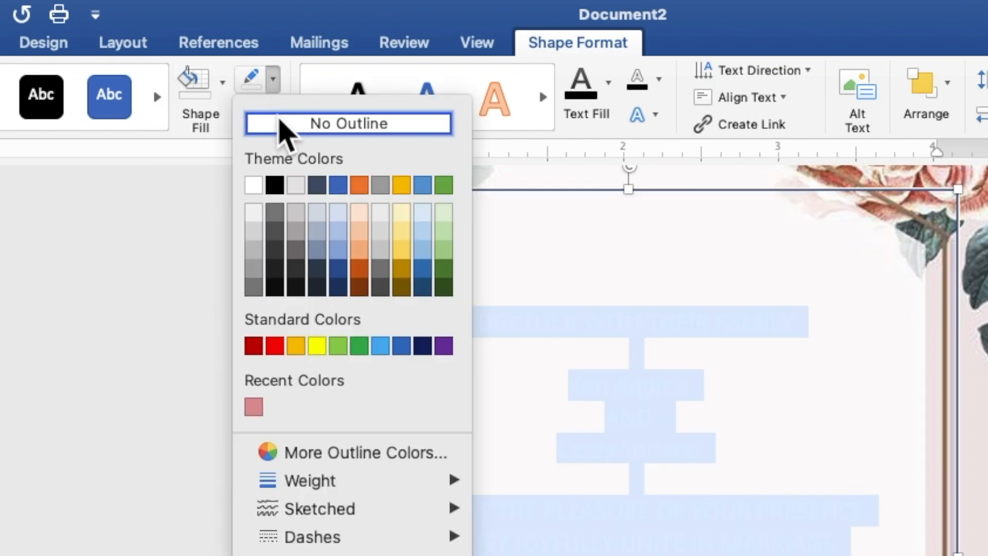
{"action": "left_click", "coordinate": [280, 123]}
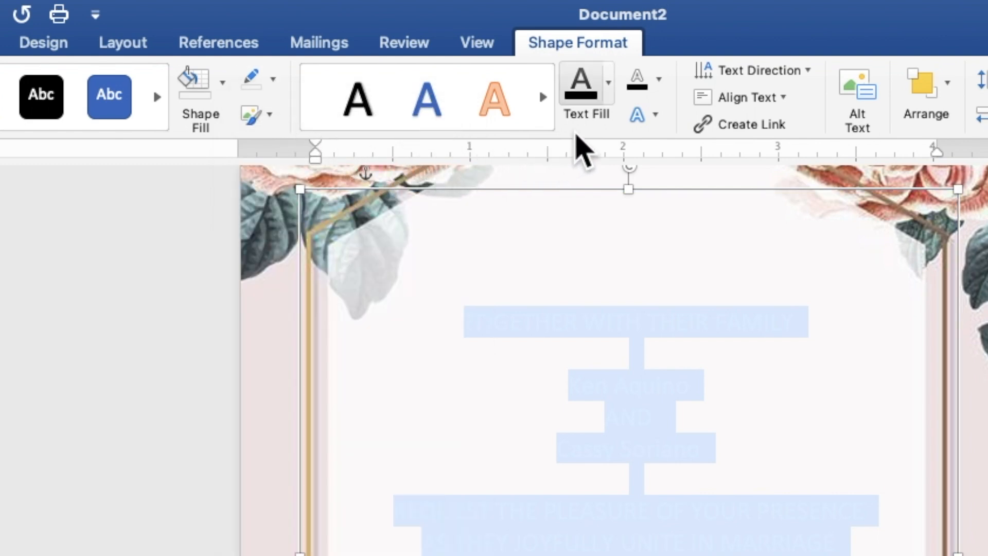
{"action": "left_click", "coordinate": [611, 97]}
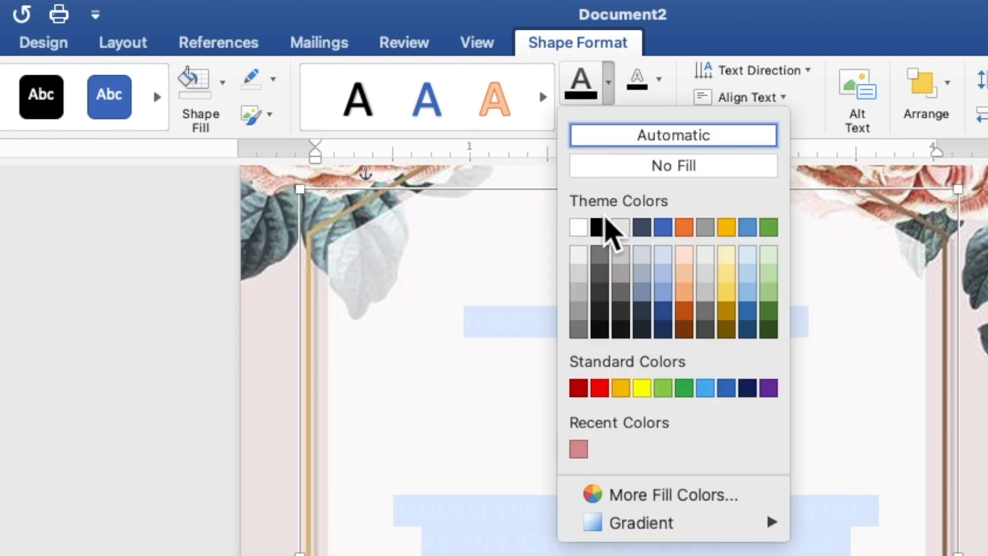
{"action": "left_click", "coordinate": [600, 228]}
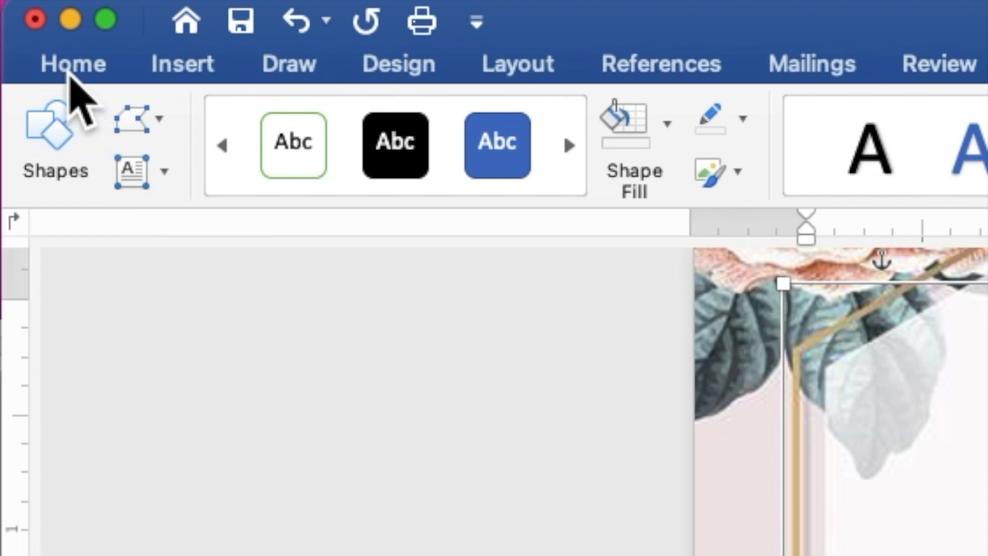
Set all the invitation text to Times New Roman at size 9.
{"action": "left_click", "coordinate": [69, 67]}
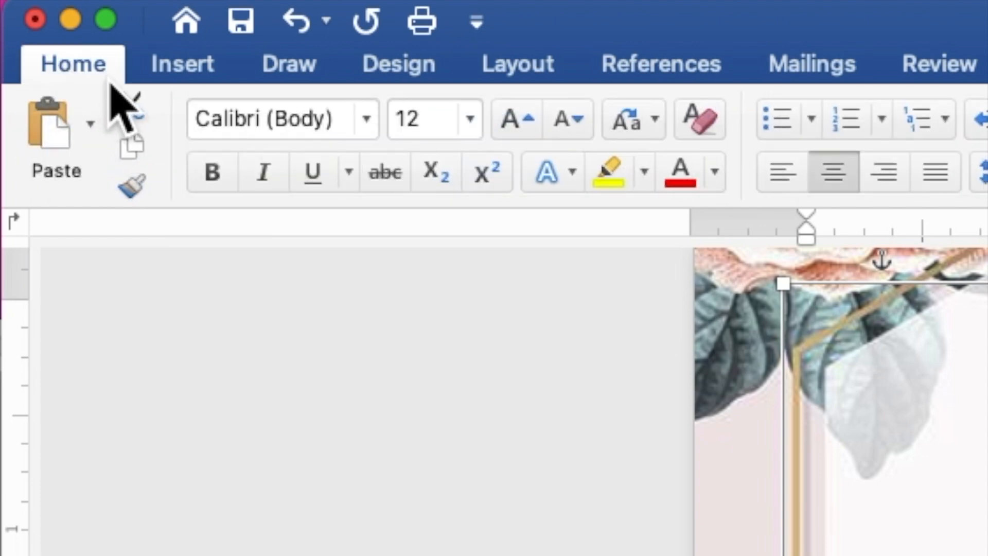
{"action": "left_click", "coordinate": [367, 120]}
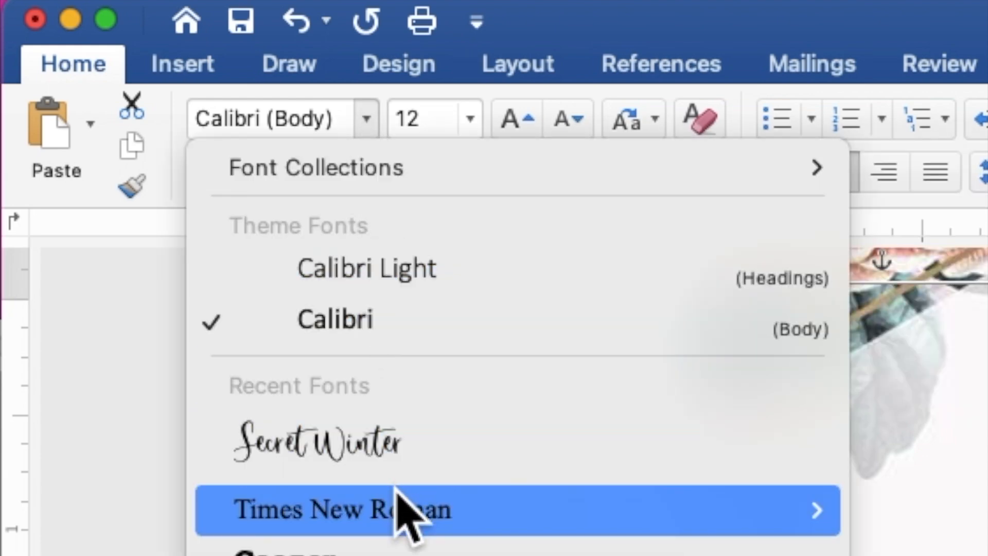
{"action": "mouse_move", "coordinate": [399, 515]}
{"action": "left_click", "coordinate": [403, 512]}
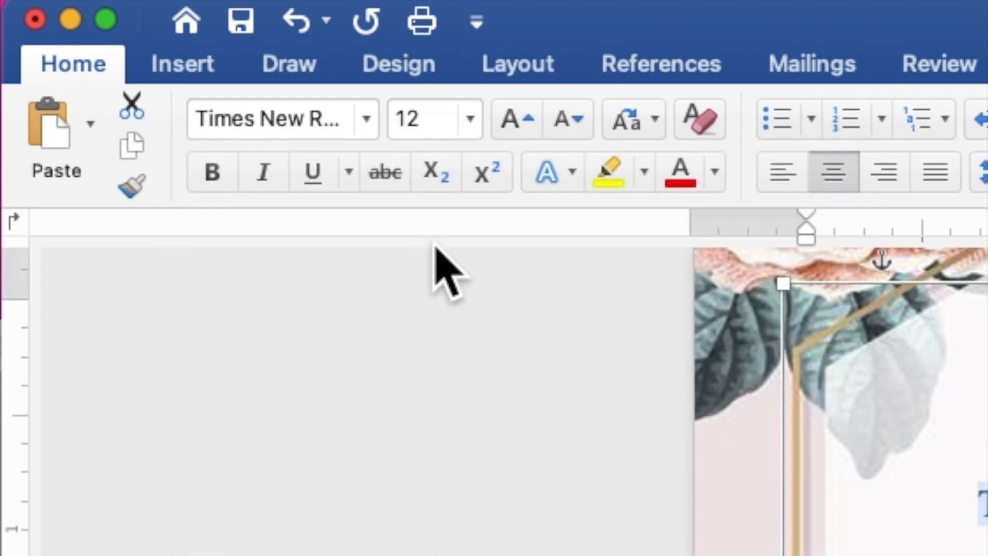
{"action": "left_click_drag", "start_coordinate": [437, 124], "coordinate": [395, 129]}
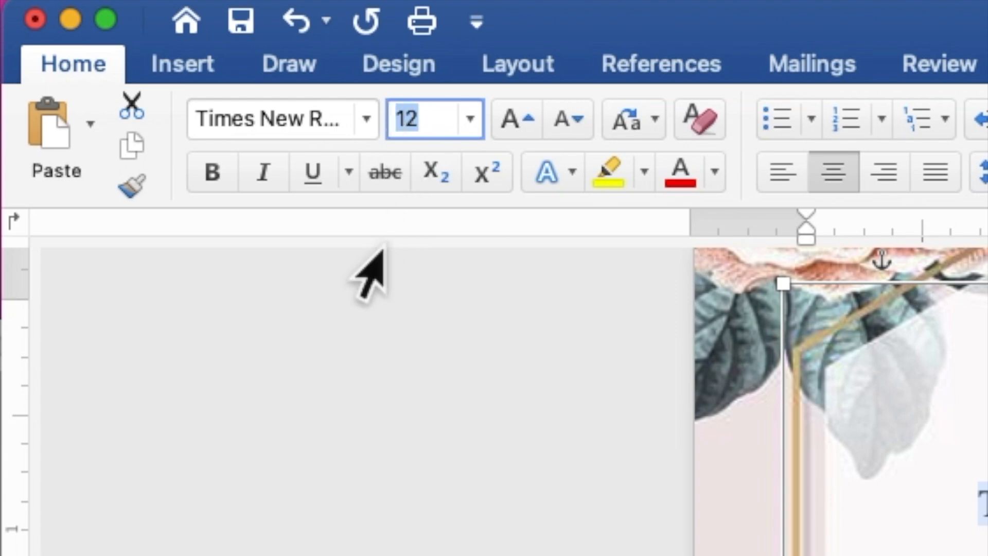
{"action": "type", "text": "9"}
{"action": "key", "text": "Return"}
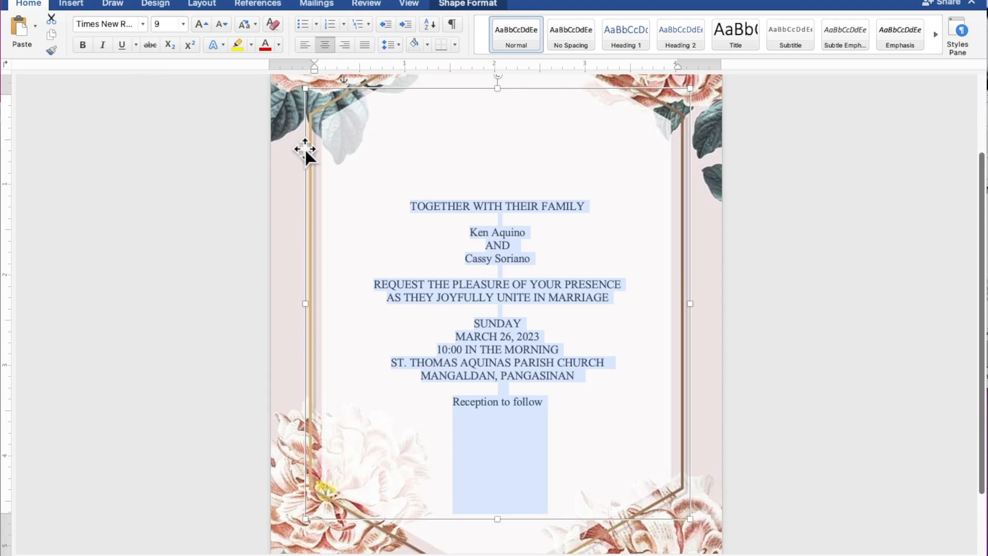
Select the two name lines and 'Reception to follow' together.
{"action": "left_click", "coordinate": [533, 227]}
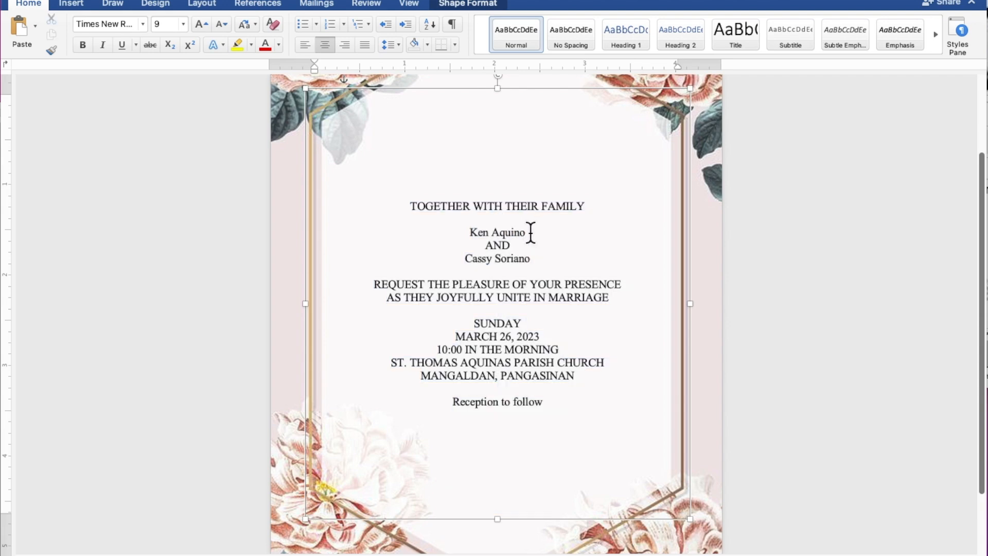
{"action": "left_click_drag", "start_coordinate": [524, 231], "coordinate": [474, 231]}
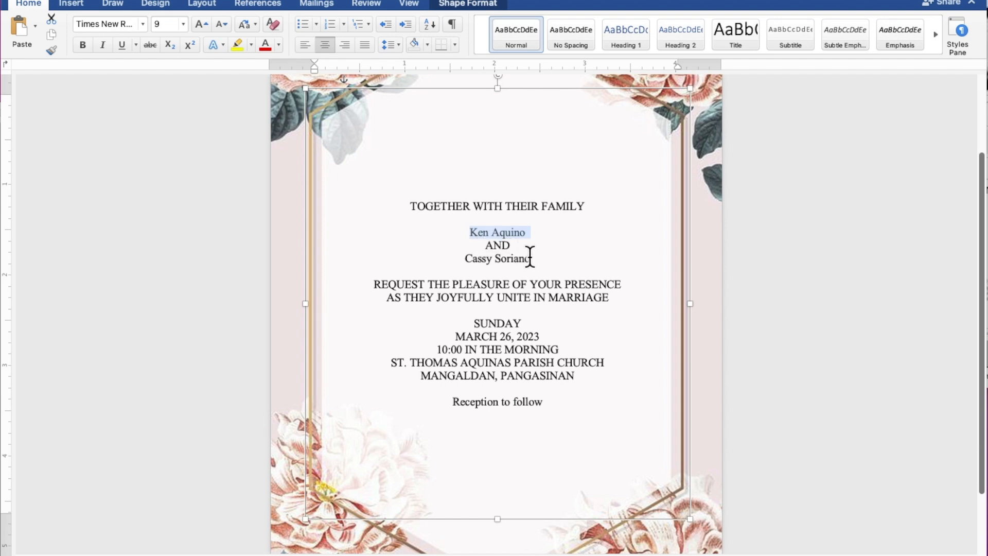
{"action": "left_click_drag", "start_coordinate": [534, 258], "coordinate": [474, 258]}
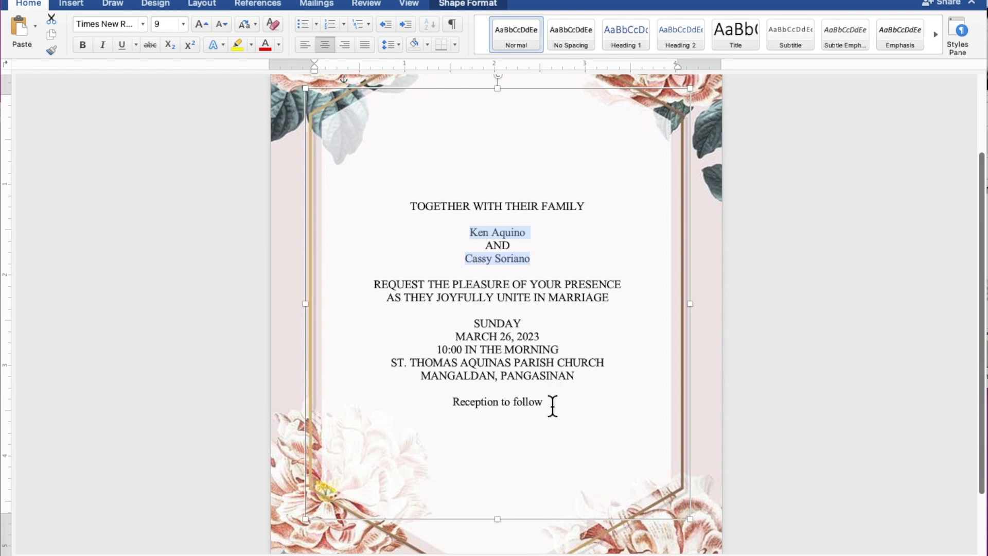
{"action": "left_click_drag", "start_coordinate": [552, 407], "coordinate": [470, 406]}
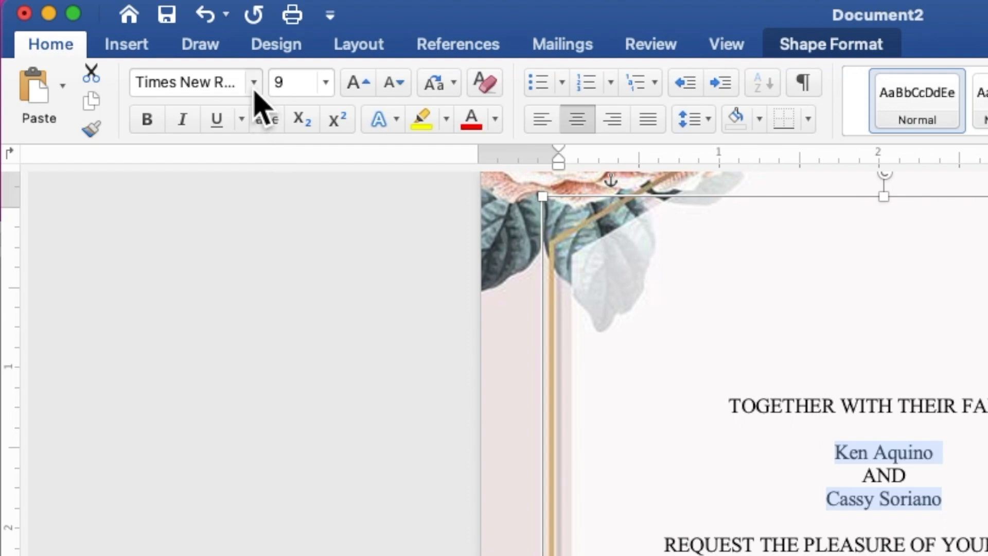
Restyle the names and 'Reception to follow' in Secret Winter at size 12.
{"action": "left_click", "coordinate": [255, 85]}
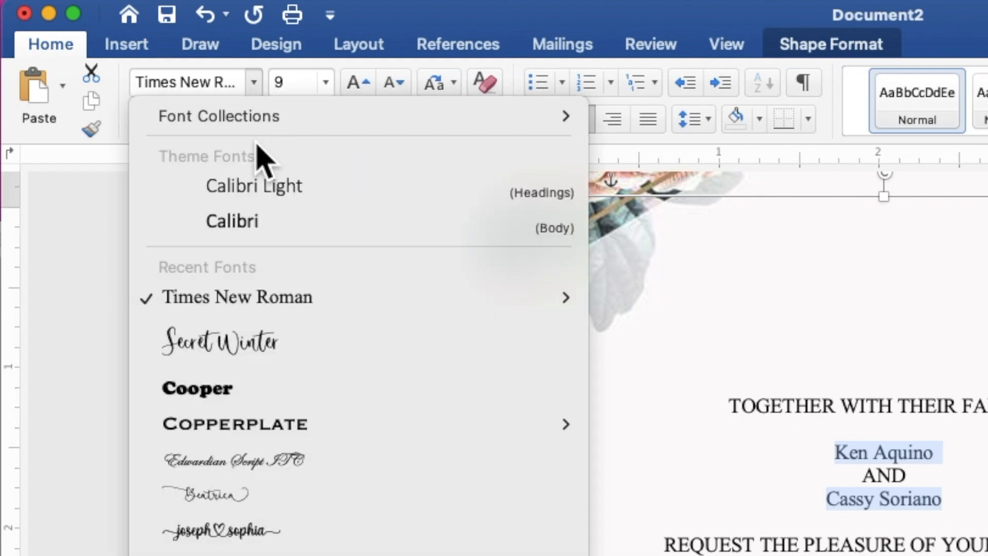
{"action": "left_click", "coordinate": [260, 352]}
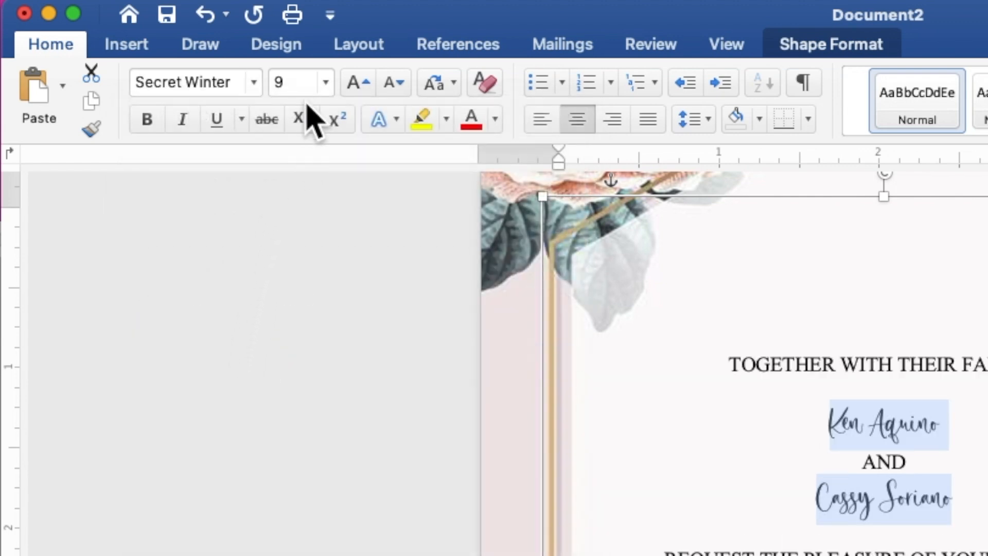
{"action": "left_click", "coordinate": [269, 81]}
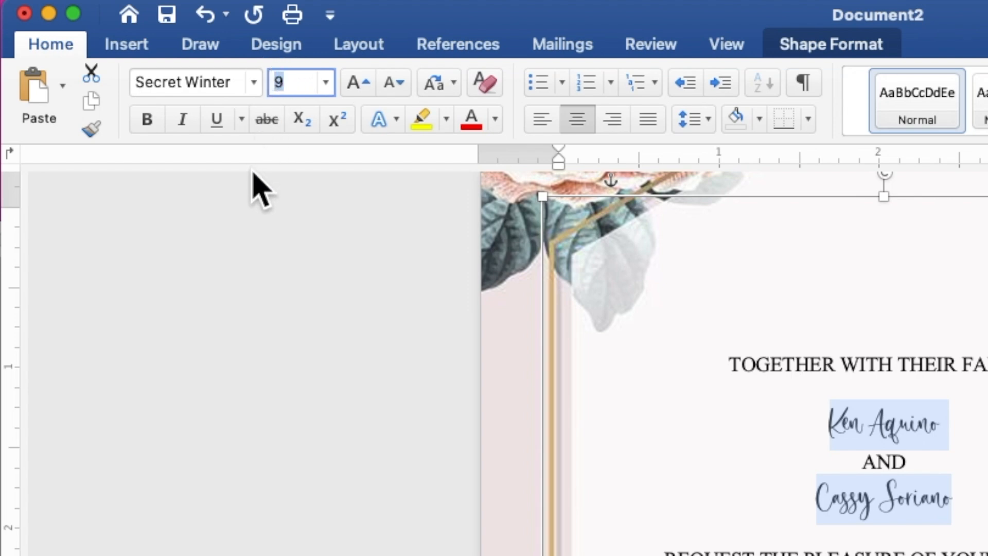
{"action": "type", "text": "12"}
{"action": "key", "text": "Return"}
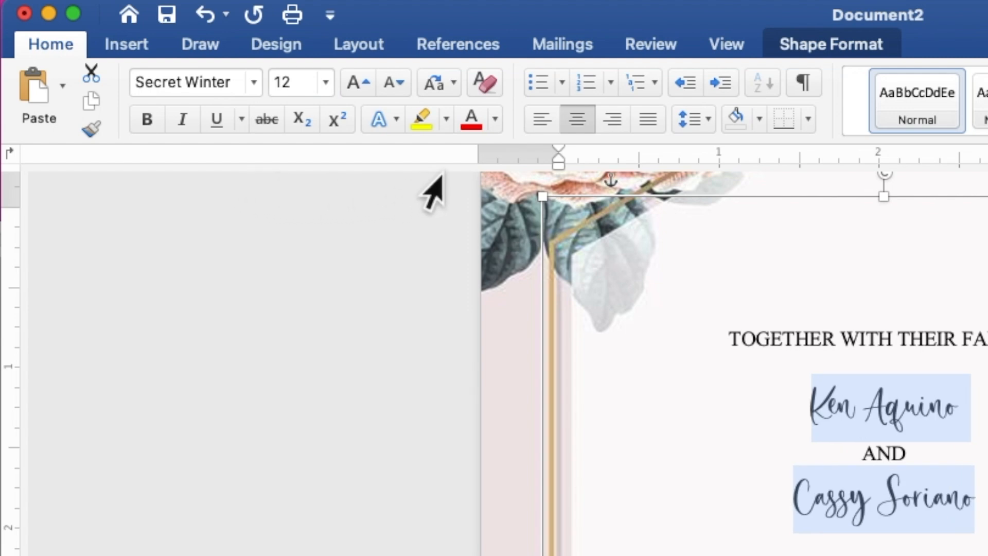
{"action": "left_click", "coordinate": [496, 119]}
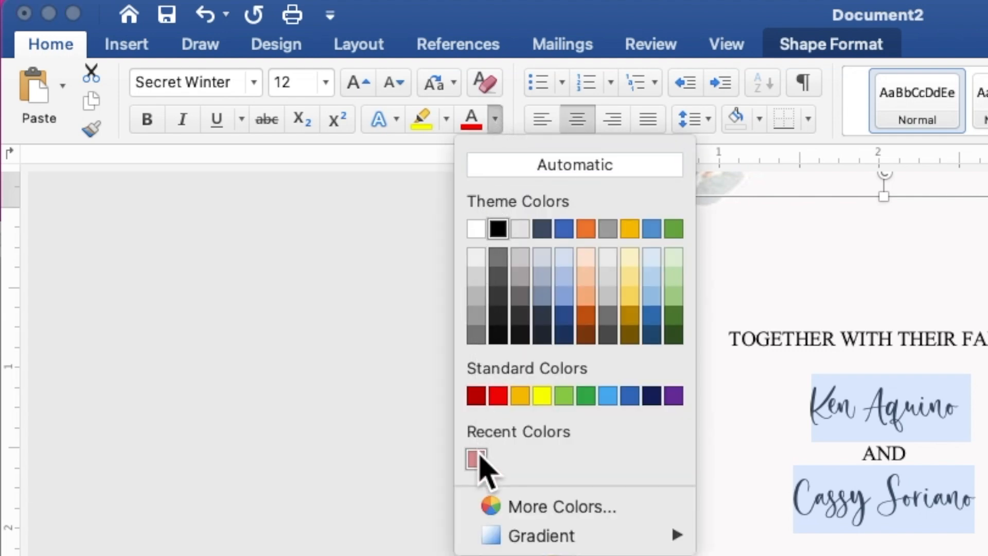
Colour the couple's names and 'Reception to follow' rose pink, then reselect both name lines for resizing.
{"action": "left_click", "coordinate": [476, 458]}
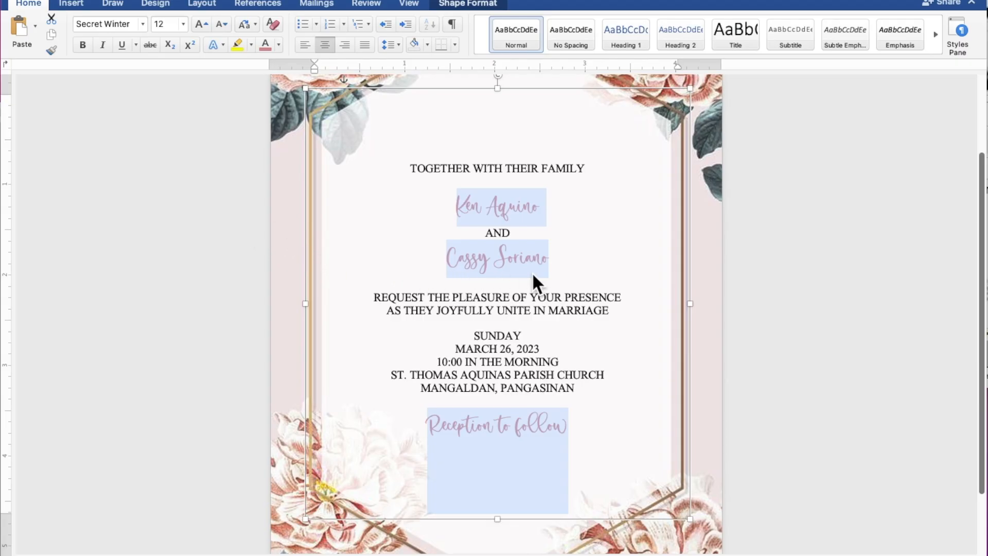
{"action": "left_click", "coordinate": [554, 260]}
{"action": "left_click_drag", "start_coordinate": [554, 260], "coordinate": [462, 259]}
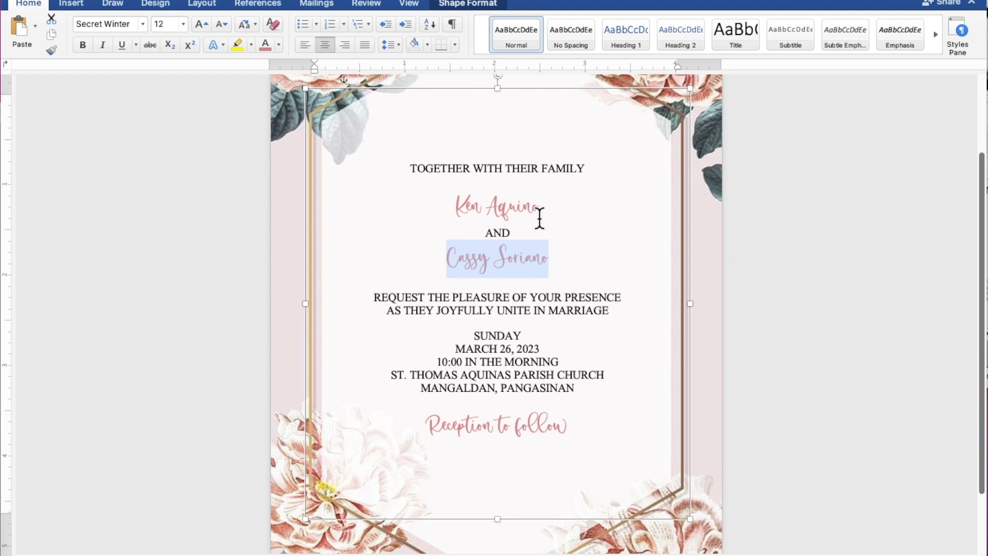
{"action": "left_click_drag", "start_coordinate": [542, 209], "coordinate": [465, 206]}
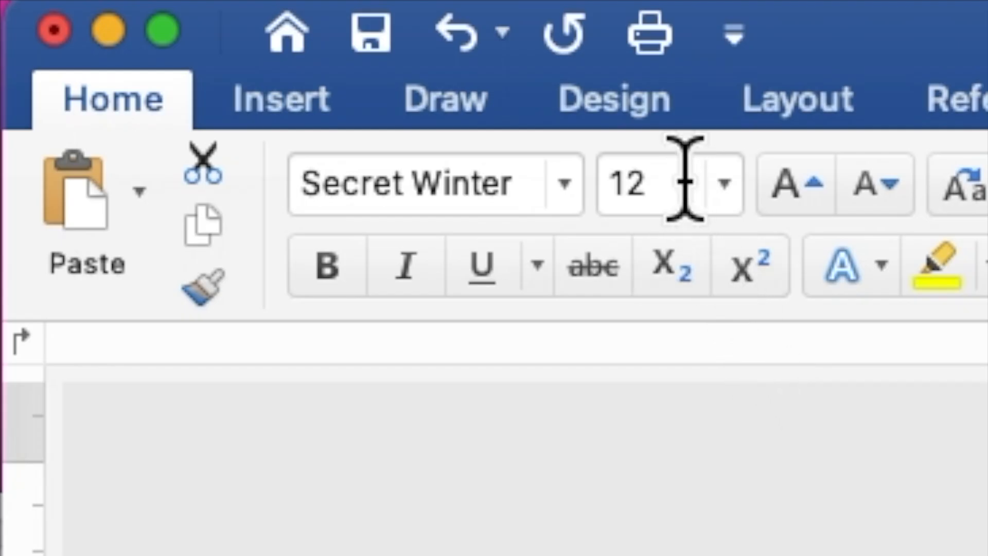
{"action": "left_click_drag", "start_coordinate": [684, 179], "coordinate": [607, 188]}
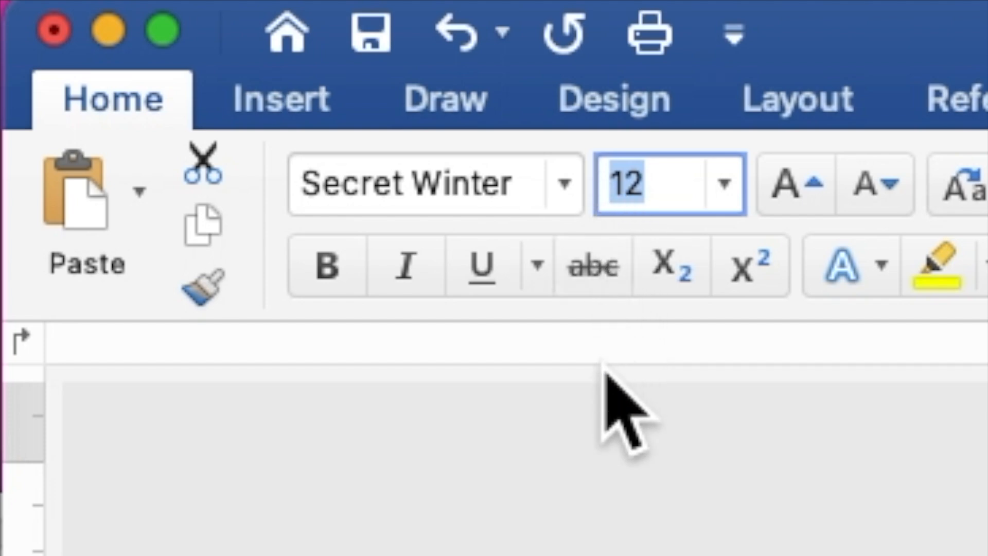
Enlarge both of the couple's names to font size 25.
{"action": "type", "text": "25"}
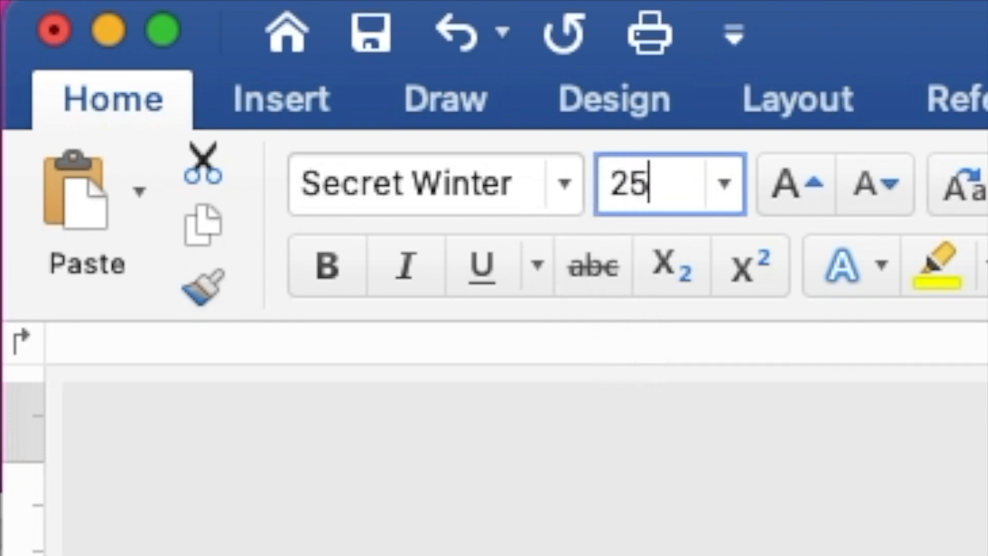
{"action": "key", "text": "Return"}
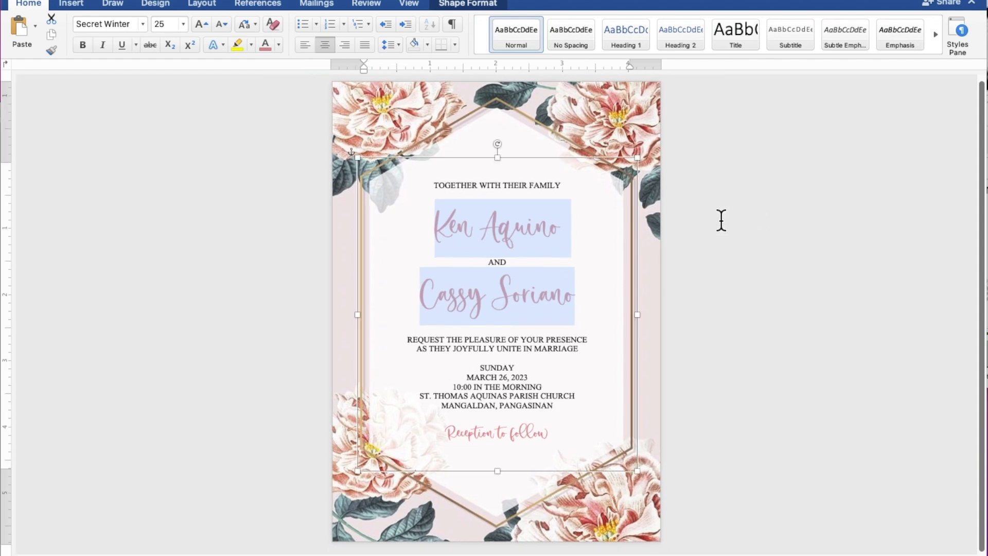
Add blank lines after the family line, after the names, before SUNDAY and above 'Reception to follow'.
{"action": "left_click", "coordinate": [561, 192]}
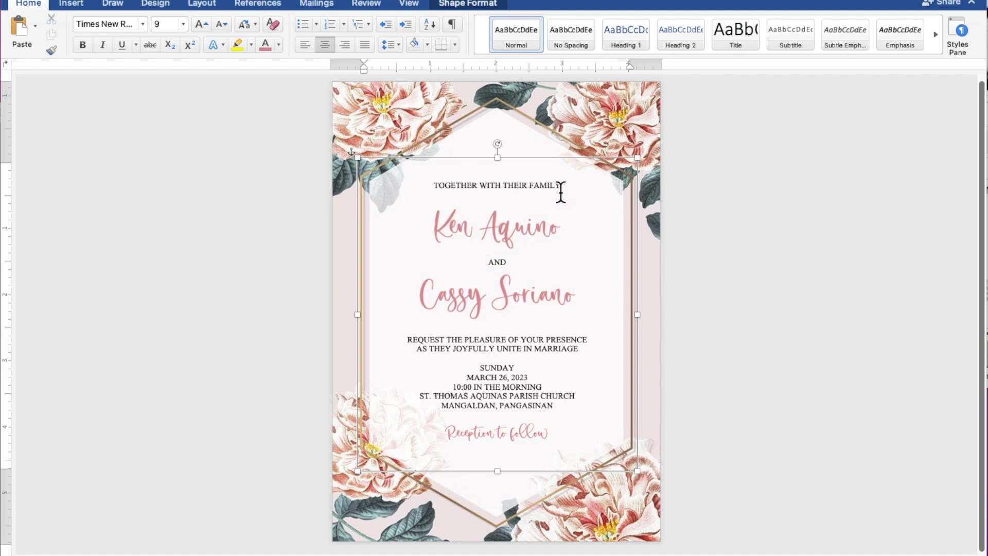
{"action": "key", "text": "Return"}
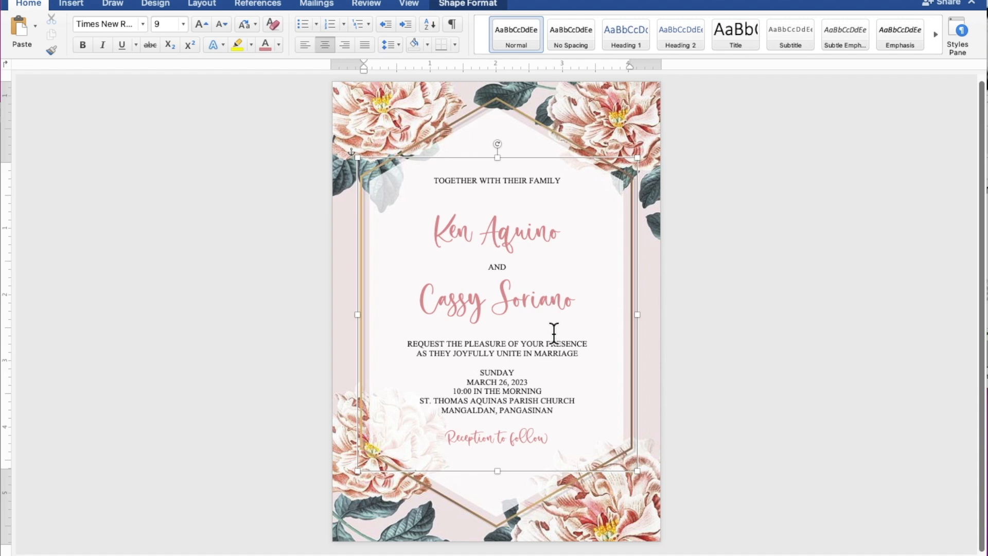
{"action": "key", "text": "Return"}
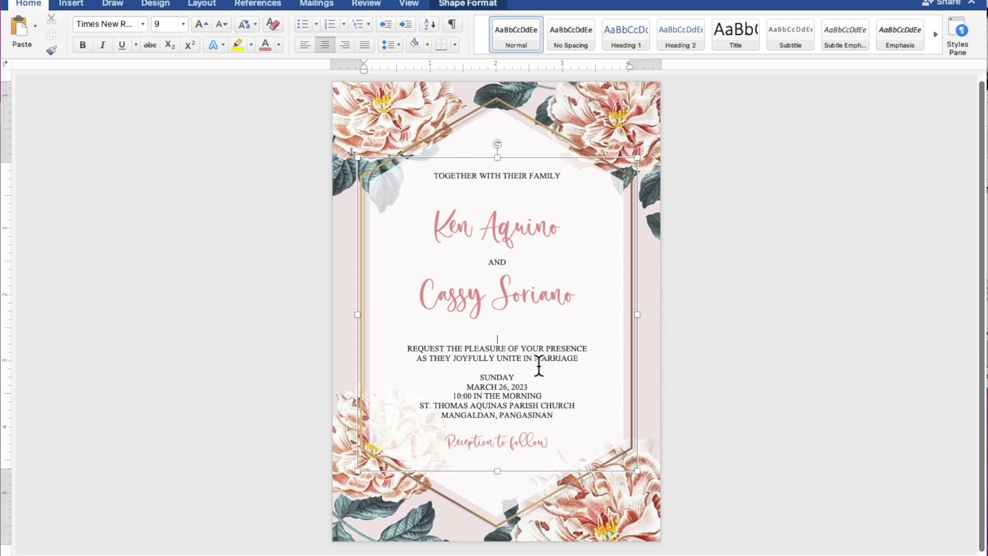
{"action": "key", "text": "Return"}
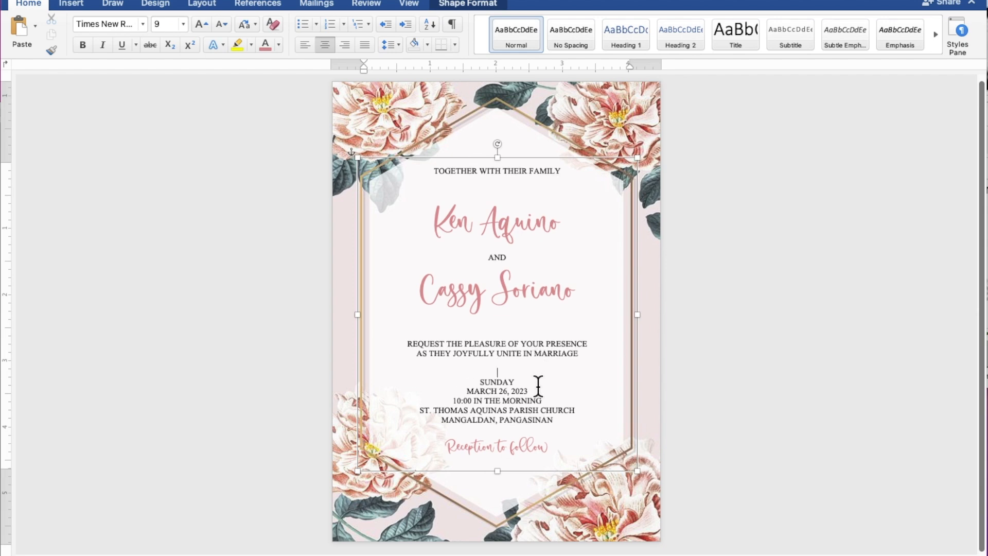
{"action": "left_click", "coordinate": [530, 428]}
{"action": "key", "text": "Return"}
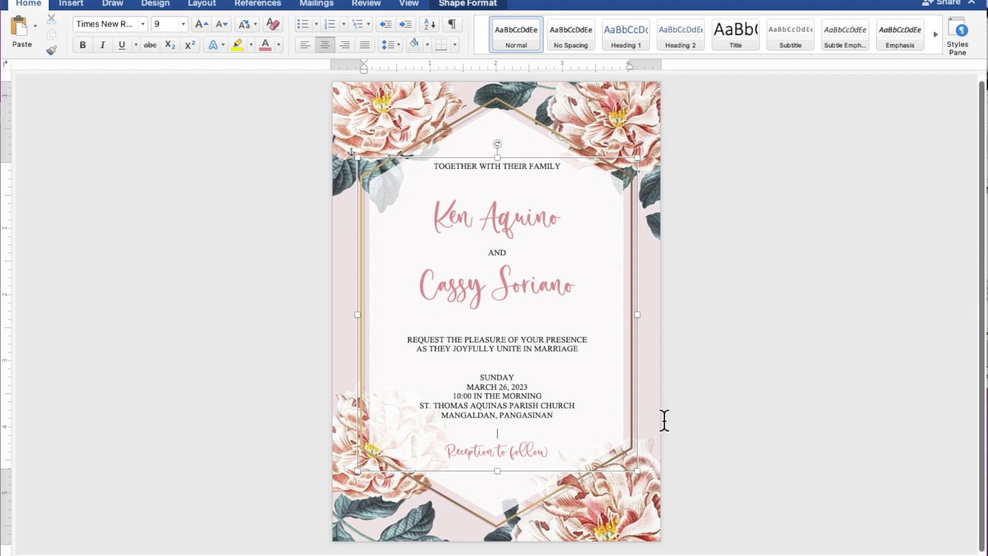
{"action": "left_click", "coordinate": [867, 385]}
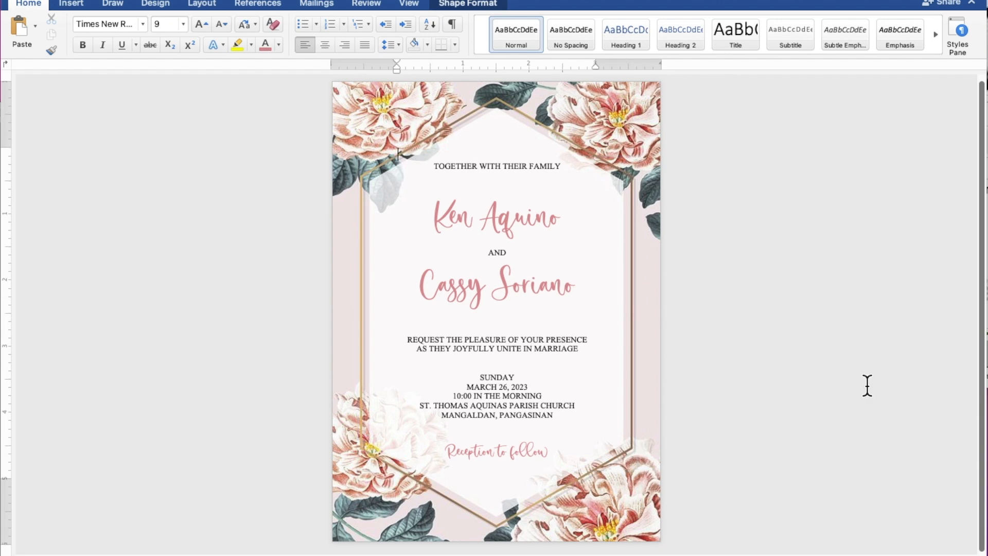